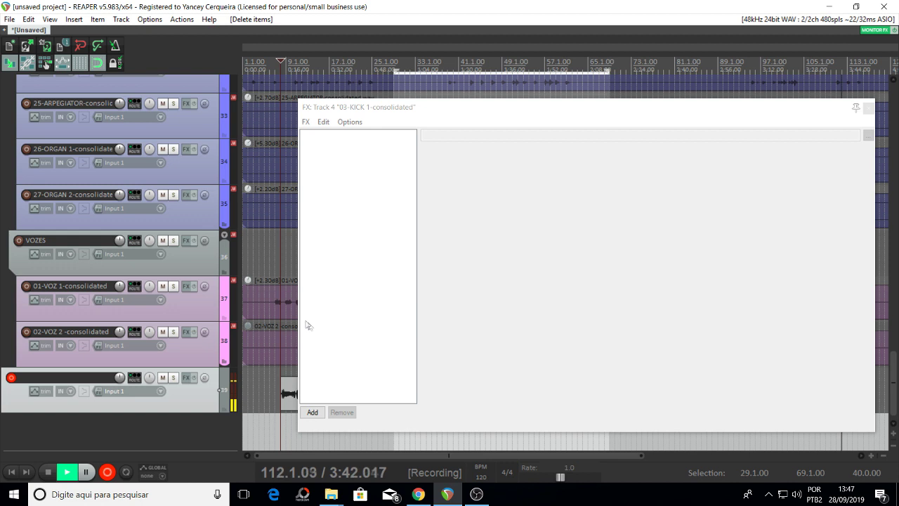
Add the ReaEQ (Cockos) equalizer to the kick track from the Cockos plugin list, with the old filter text cleared
{"action": "left_click", "coordinate": [314, 412]}
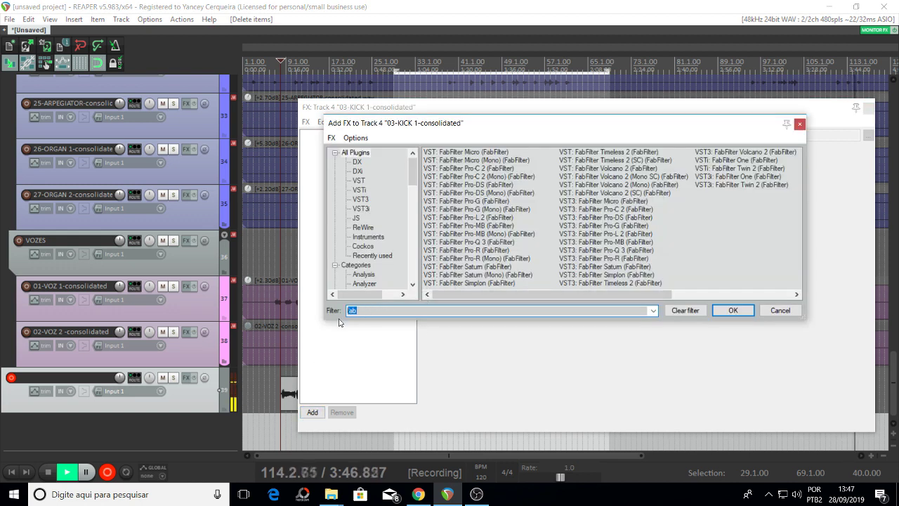
{"action": "key", "text": "BackSpace"}
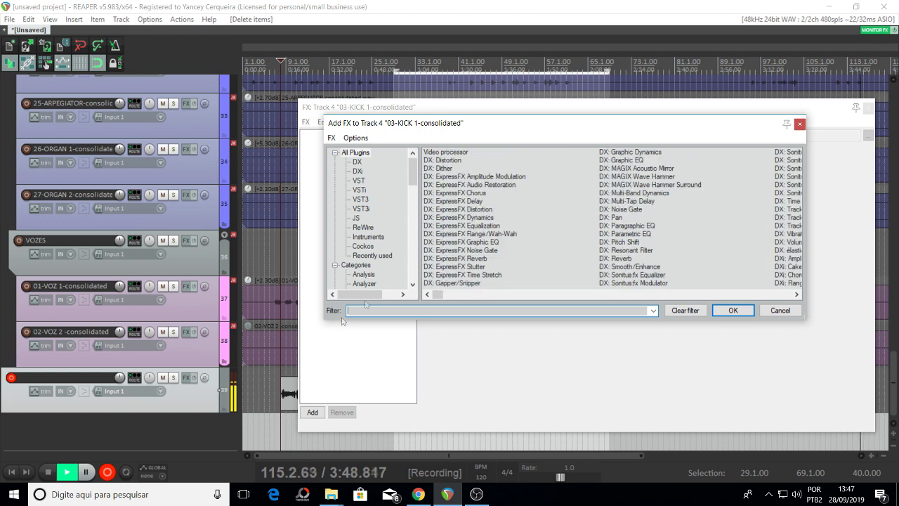
{"action": "left_click_drag", "start_coordinate": [413, 181], "coordinate": [412, 204]}
{"action": "scroll", "coordinate": [407, 204], "scroll_direction": "up", "scroll_amount": 5}
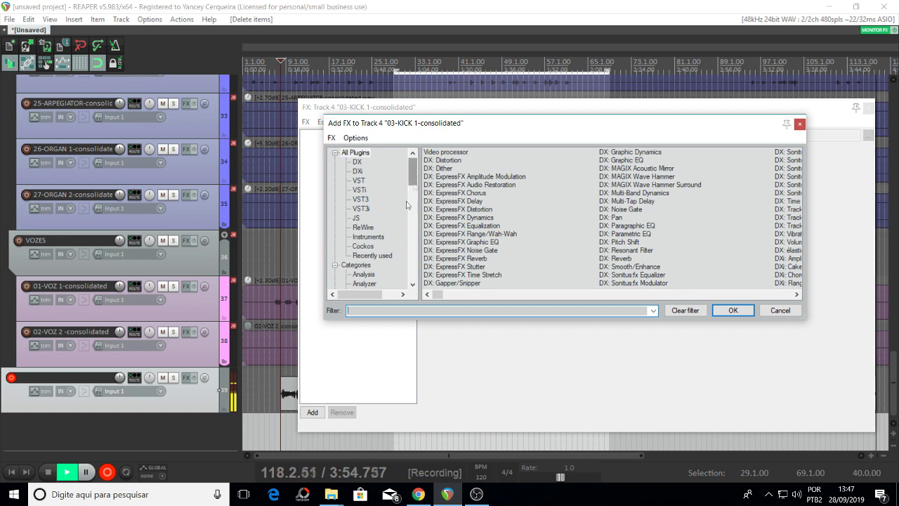
{"action": "left_click", "coordinate": [363, 246]}
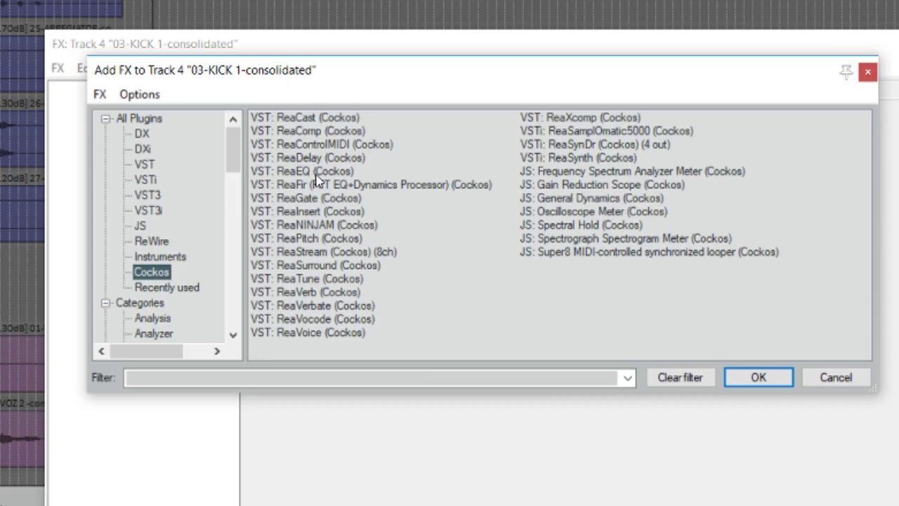
{"action": "double_click", "coordinate": [472, 184]}
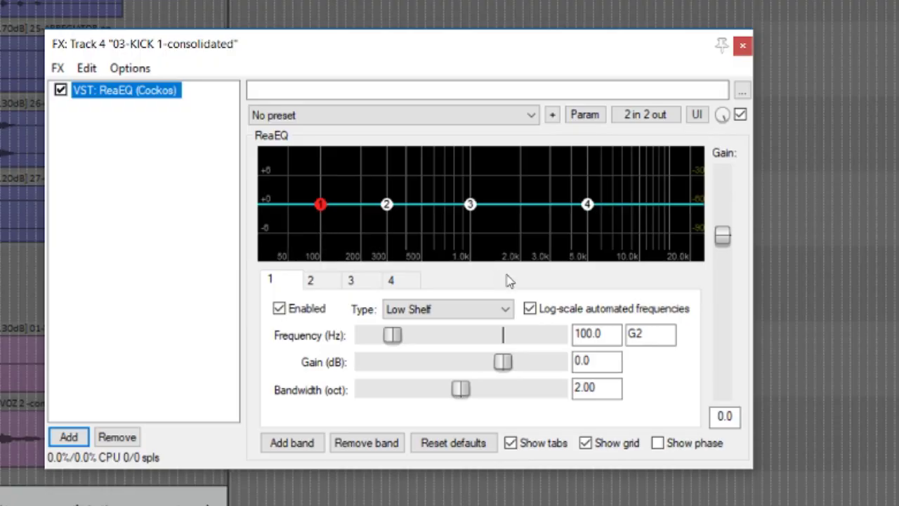
Change ReaEQ band 1 to a High Pass filter with its frequency at about 91 Hz
{"action": "left_click", "coordinate": [502, 311]}
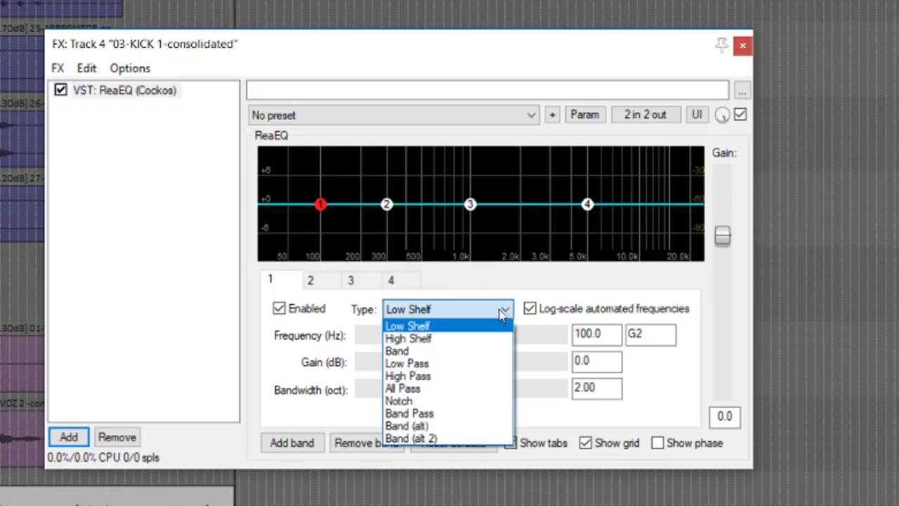
{"action": "left_click", "coordinate": [323, 205]}
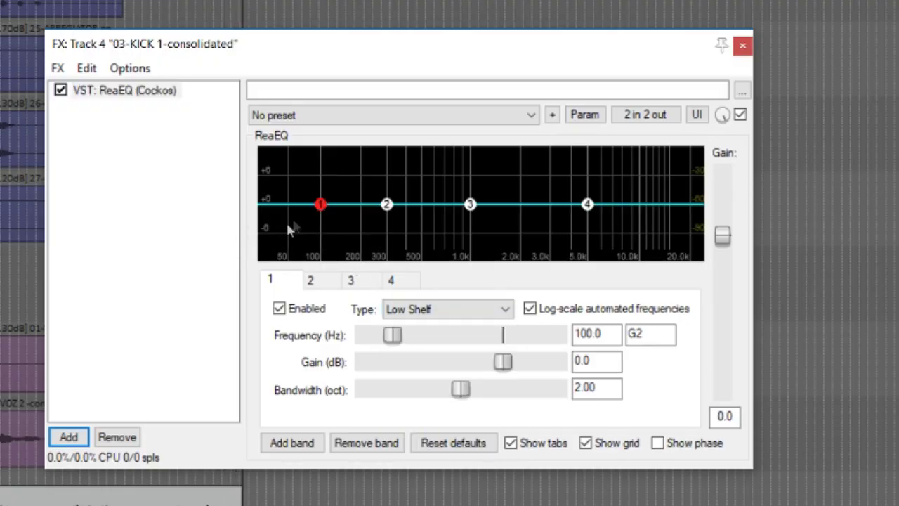
{"action": "left_click", "coordinate": [501, 311]}
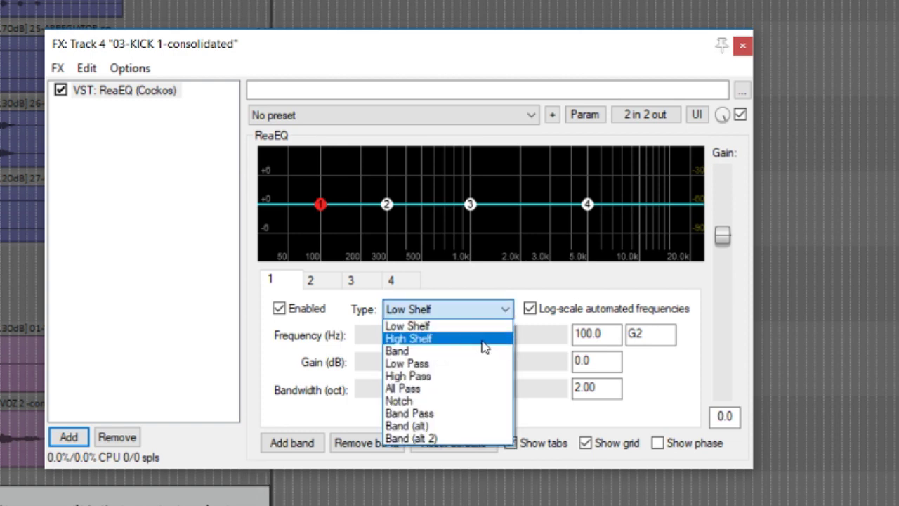
{"action": "left_click", "coordinate": [445, 377]}
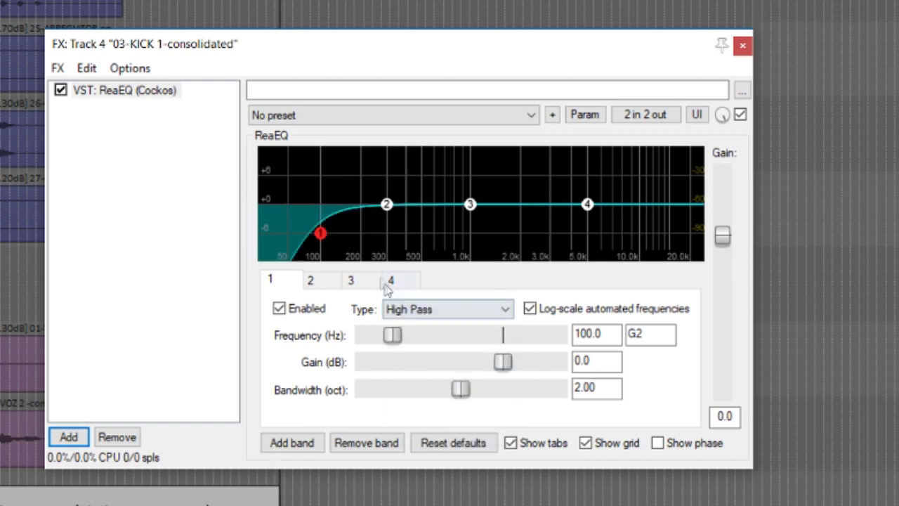
{"action": "left_click_drag", "start_coordinate": [321, 233], "coordinate": [315, 233]}
Keep band 1 as High Pass and lower its cutoff frequency to about 38 Hz
{"action": "left_click", "coordinate": [495, 309]}
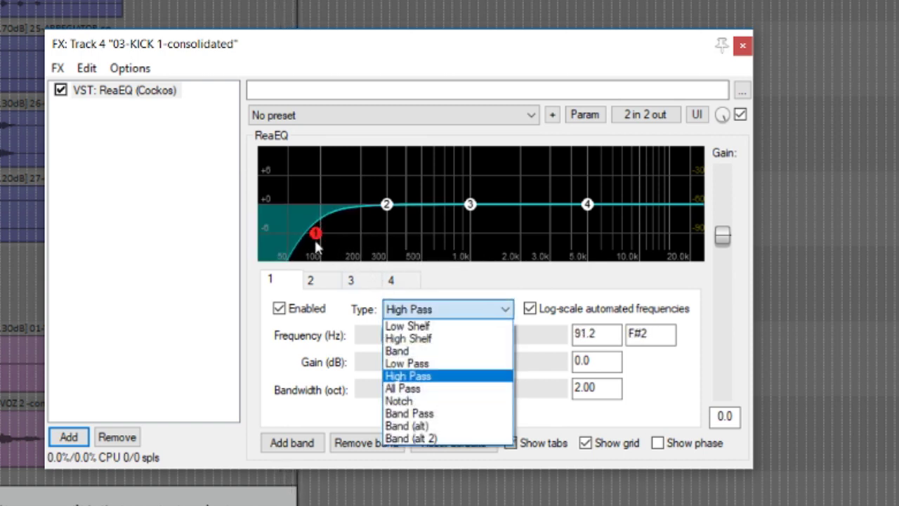
{"action": "left_click", "coordinate": [317, 243]}
{"action": "left_click", "coordinate": [507, 309]}
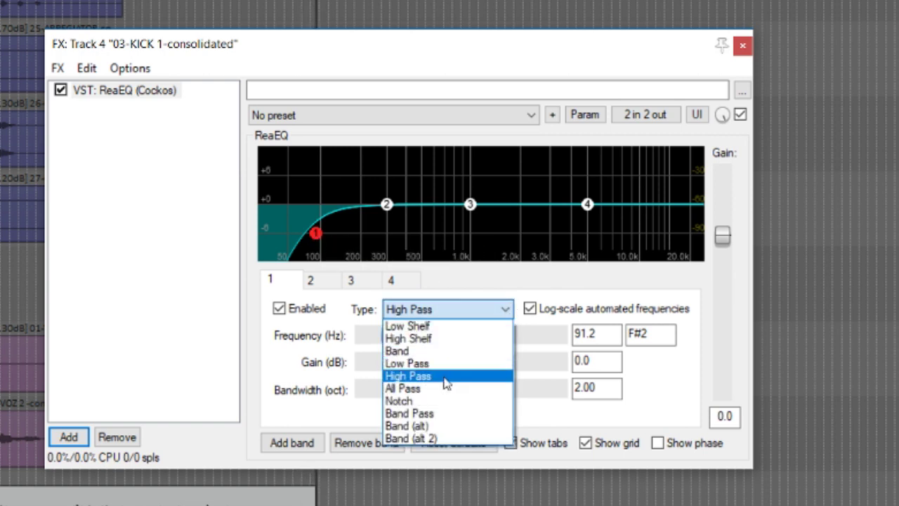
{"action": "left_click", "coordinate": [447, 383]}
{"action": "scroll", "coordinate": [430, 327], "scroll_direction": "down", "scroll_amount": 1}
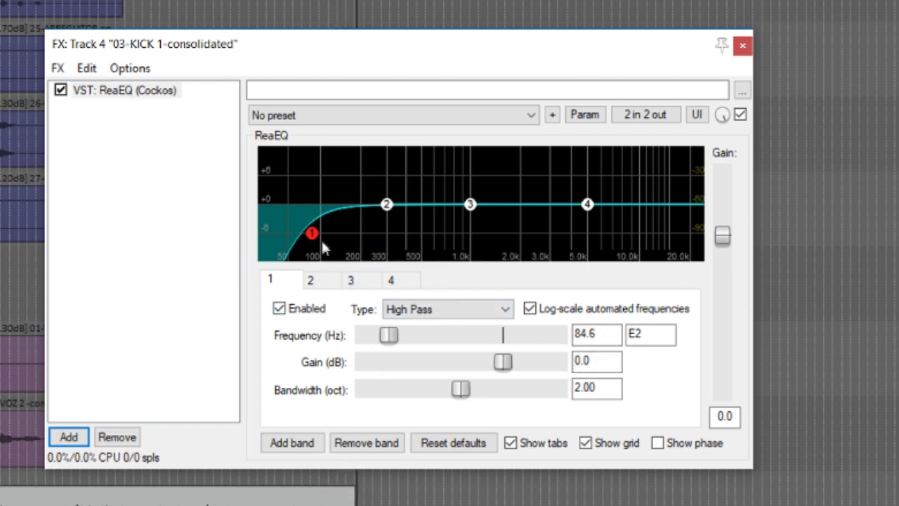
{"action": "left_click_drag", "start_coordinate": [311, 235], "coordinate": [285, 246]}
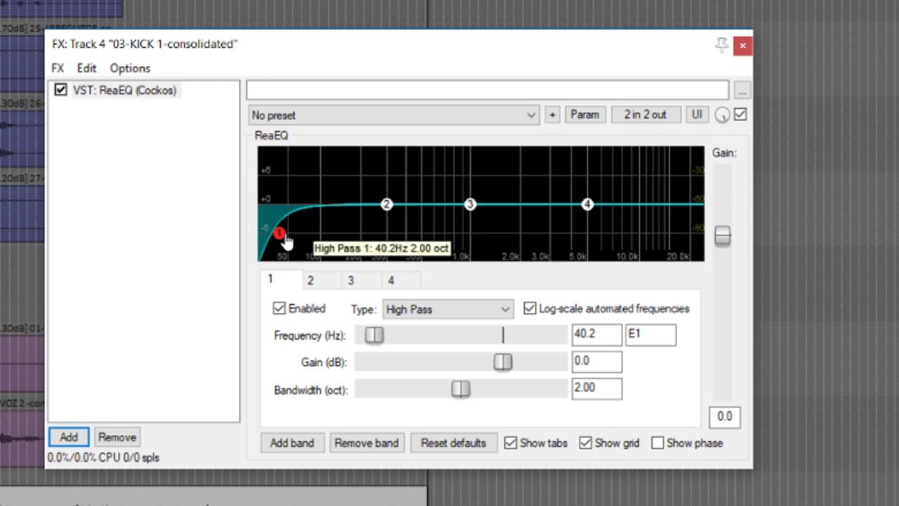
{"action": "left_click_drag", "start_coordinate": [281, 236], "coordinate": [279, 237]}
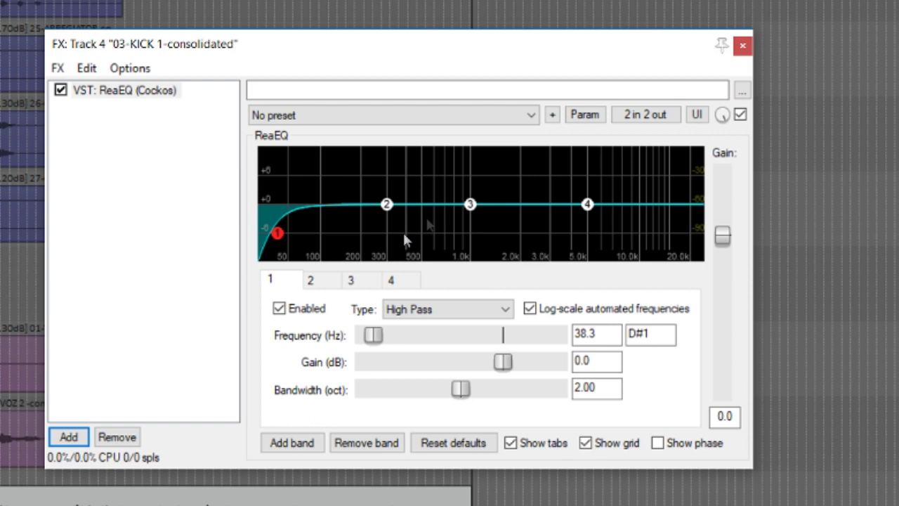
Add a fifth EQ band at about 11.3 kHz and make it a Low Pass filter
{"action": "left_click", "coordinate": [387, 205]}
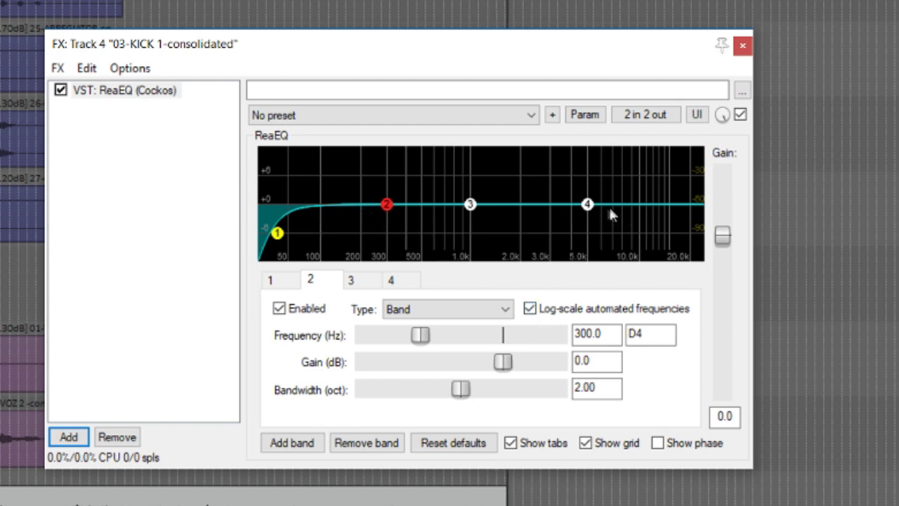
{"action": "double_click", "coordinate": [648, 206]}
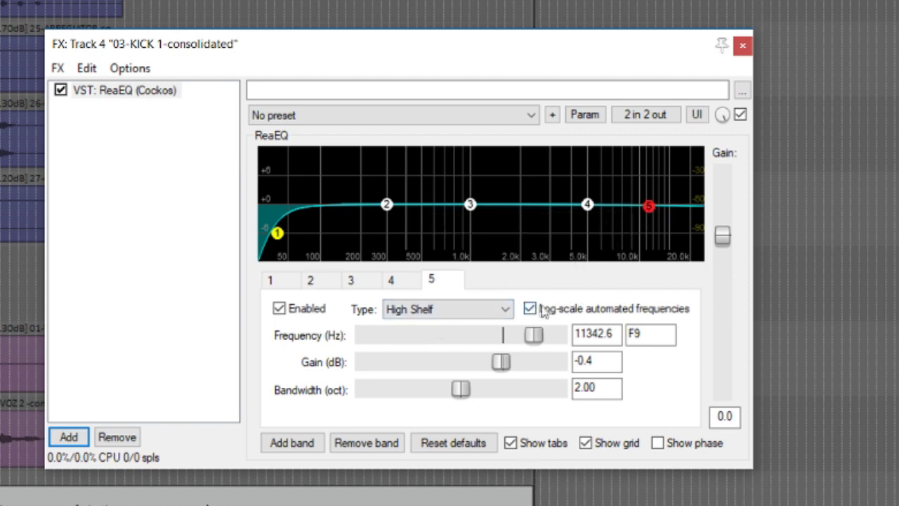
{"action": "left_click", "coordinate": [506, 310]}
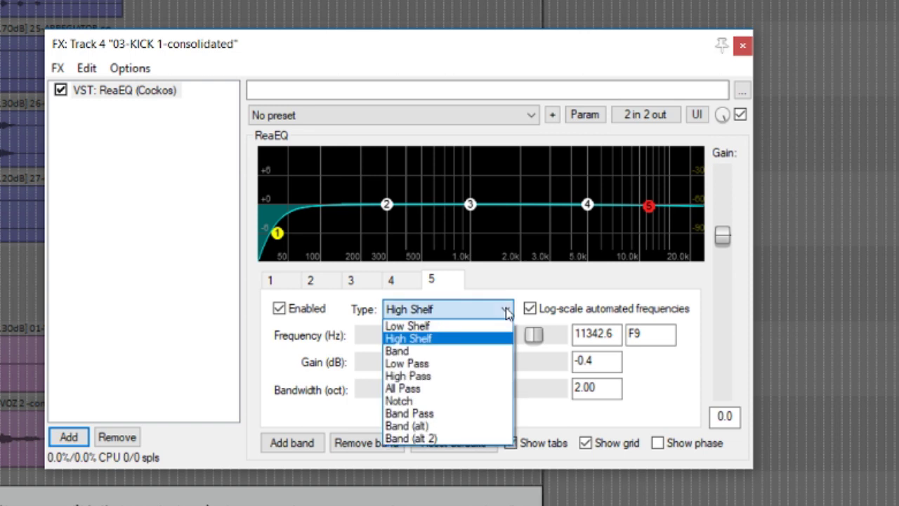
{"action": "left_click", "coordinate": [463, 363]}
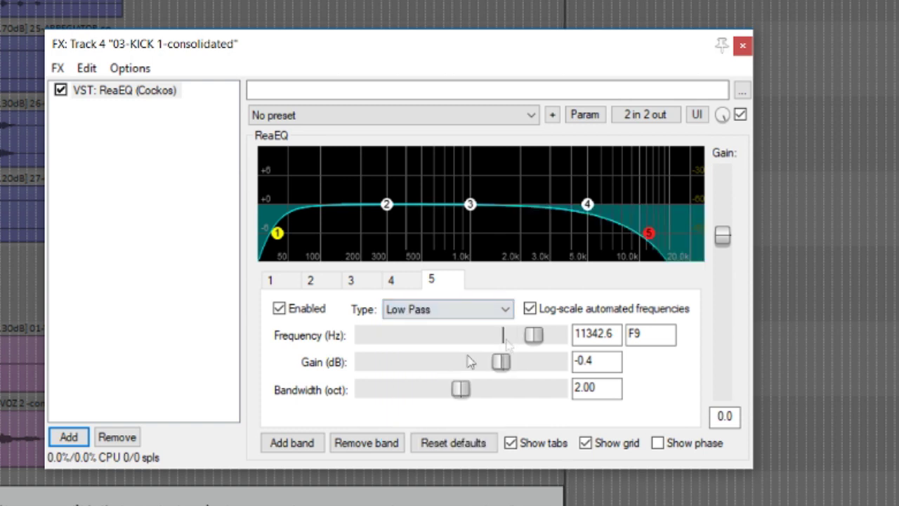
Toggle band 5 off and on again, and shift its low-pass cutoff to about 11.9 kHz
{"action": "double_click", "coordinate": [649, 239]}
{"action": "left_click_drag", "start_coordinate": [649, 238], "coordinate": [678, 234]}
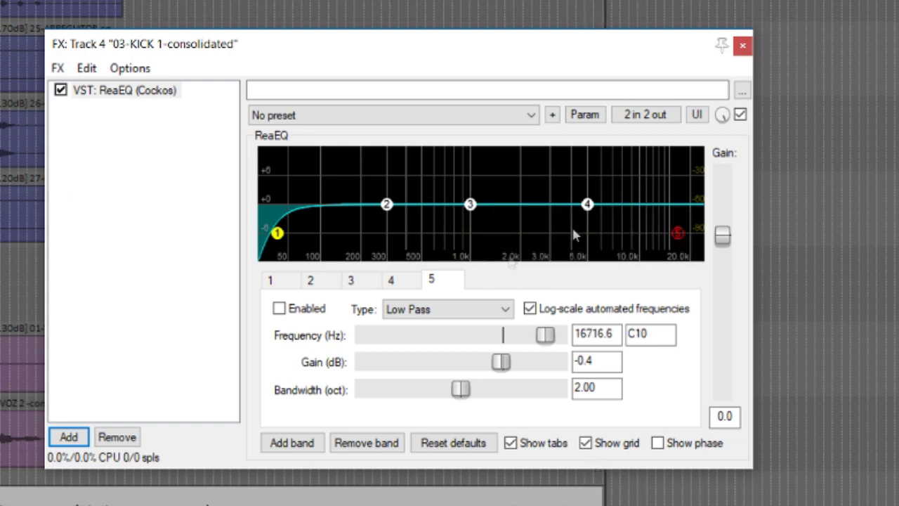
{"action": "double_click", "coordinate": [676, 234]}
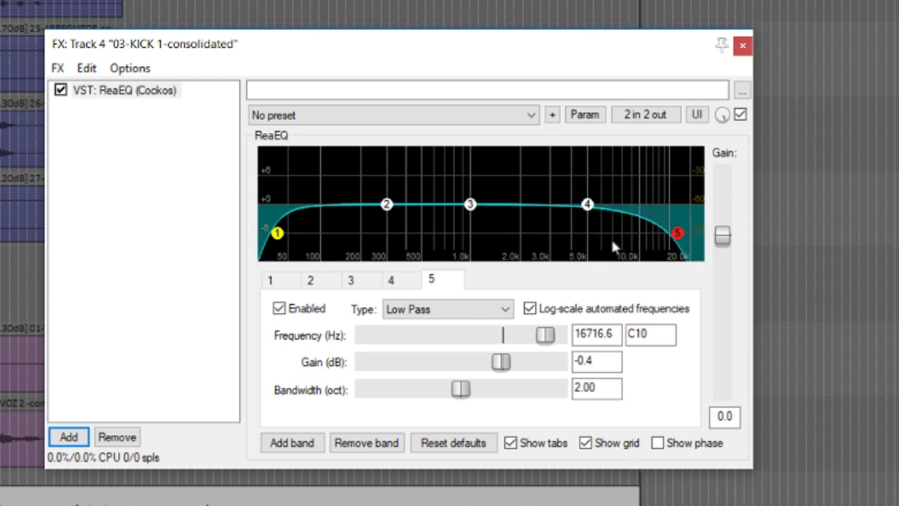
{"action": "left_click_drag", "start_coordinate": [672, 236], "coordinate": [634, 234]}
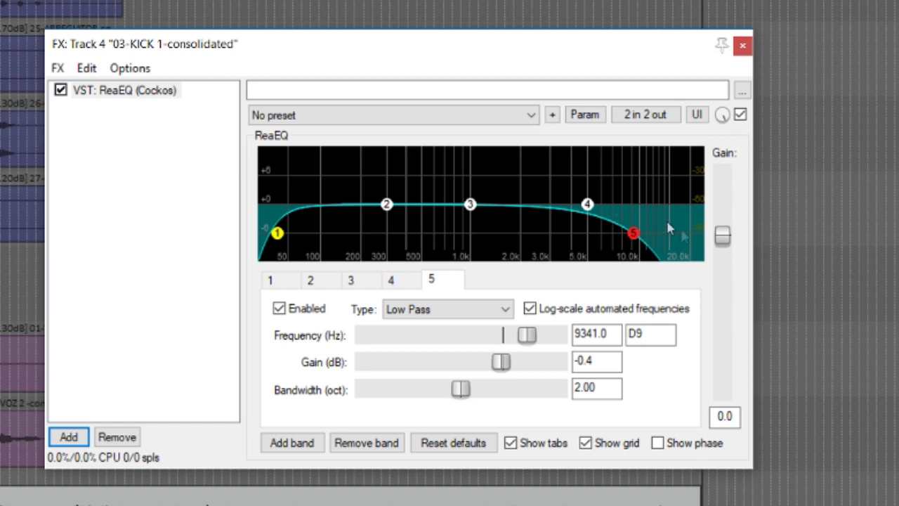
{"action": "mouse_move", "coordinate": [635, 241]}
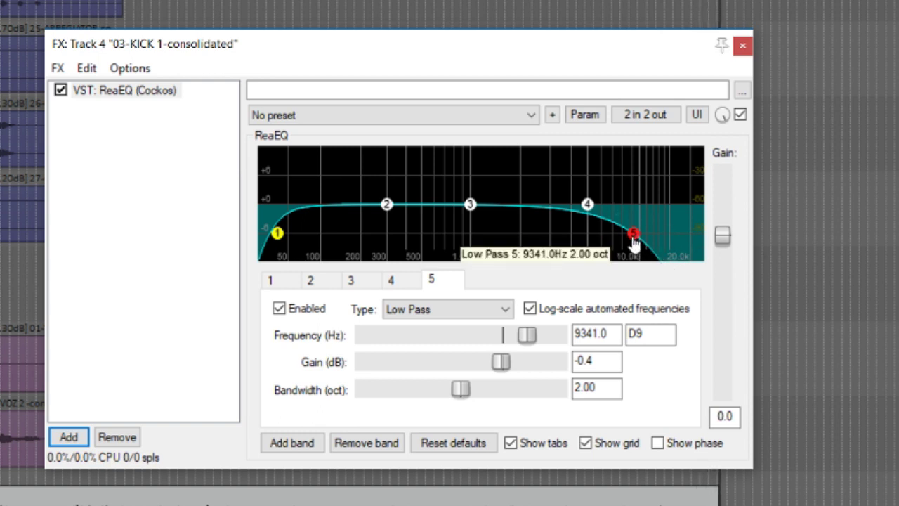
{"action": "left_click_drag", "start_coordinate": [634, 240], "coordinate": [653, 239]}
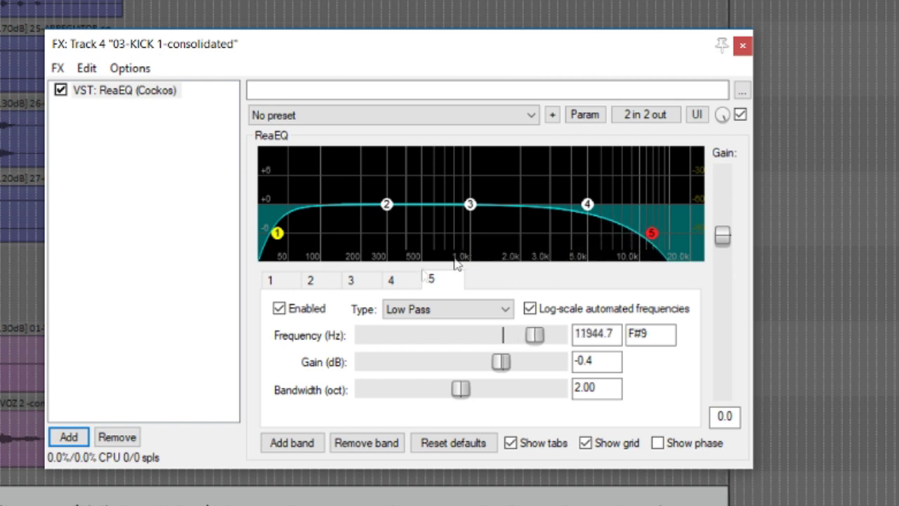
Rename the ReaEQ effect instance as "Filtro - ReaEQ (Cockos)"
{"action": "right_click", "coordinate": [123, 101]}
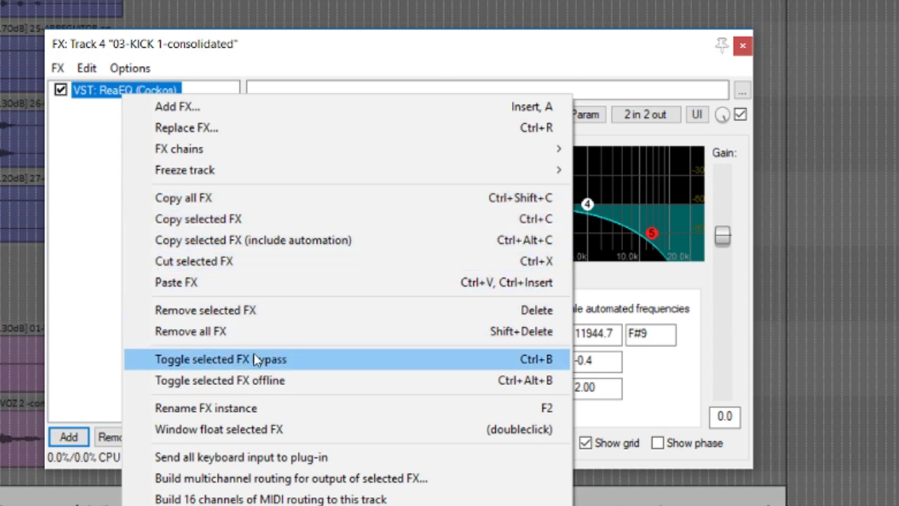
{"action": "left_click", "coordinate": [103, 92]}
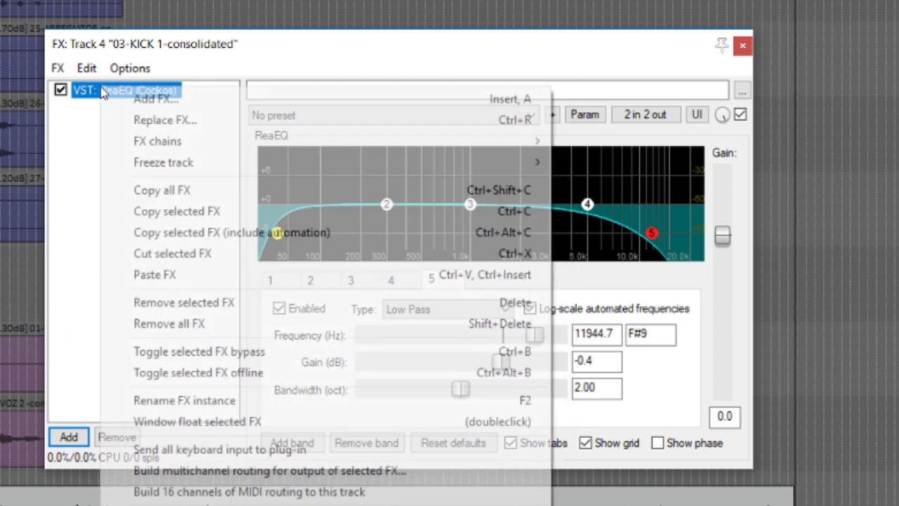
{"action": "left_click", "coordinate": [198, 400]}
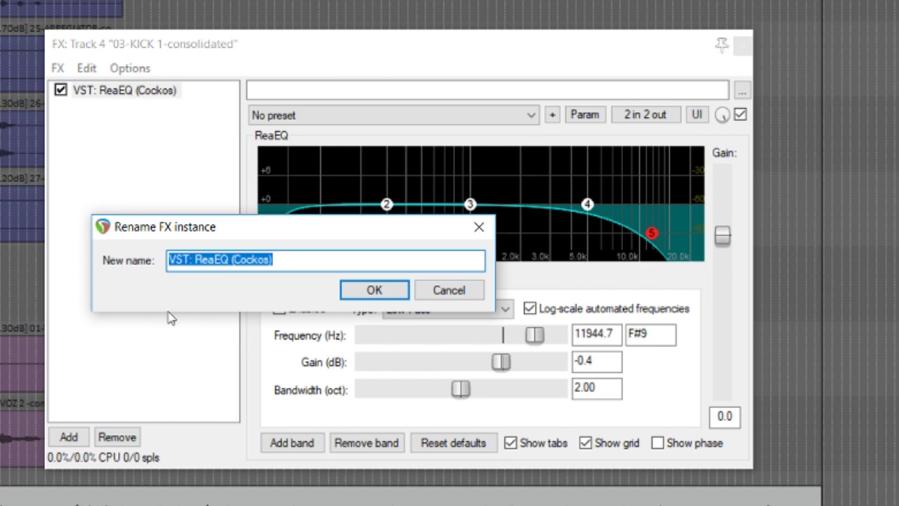
{"action": "left_click", "coordinate": [192, 261]}
{"action": "left_click_drag", "start_coordinate": [192, 261], "coordinate": [141, 270]}
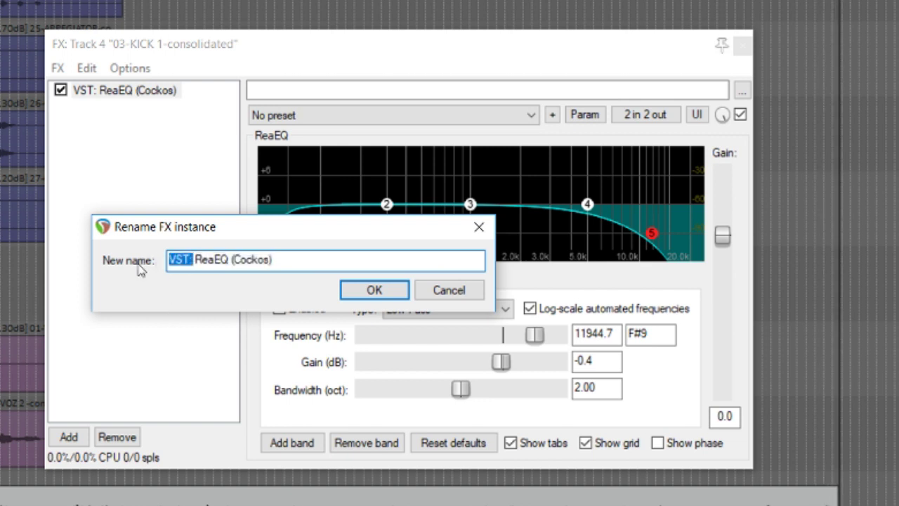
{"action": "type", "text": "Filtro -"}
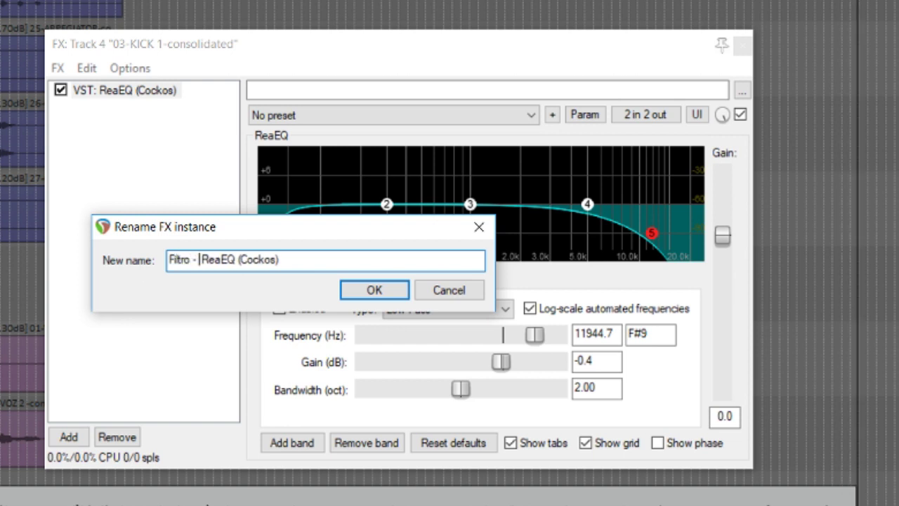
{"action": "left_click", "coordinate": [374, 290]}
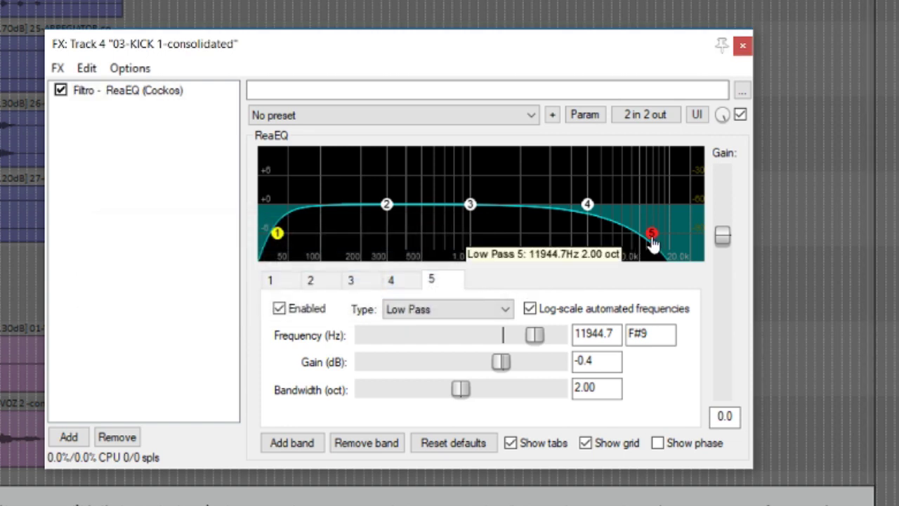
Disable band 5's low-pass filter and move bands 2 and 4 to about 283 Hz and 4390 Hz
{"action": "double_click", "coordinate": [652, 235]}
{"action": "left_click", "coordinate": [387, 205]}
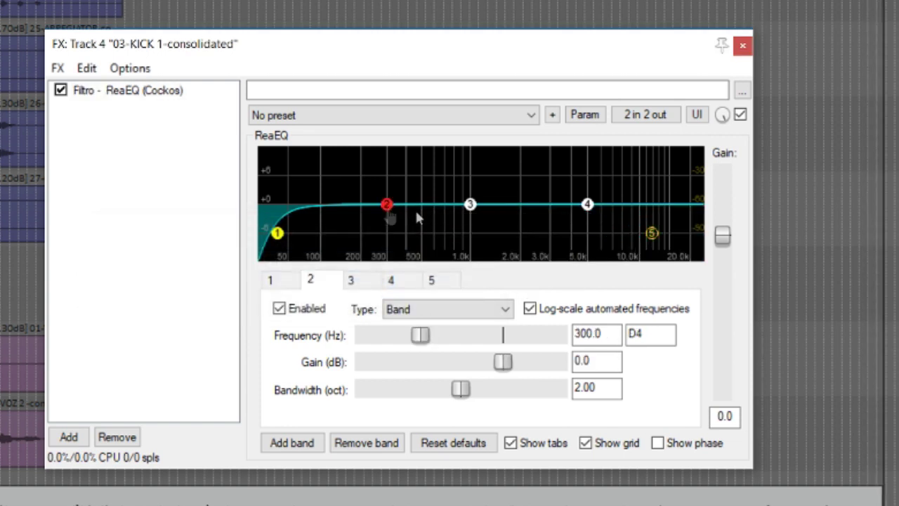
{"action": "mouse_move", "coordinate": [389, 214]}
{"action": "mouse_move", "coordinate": [387, 213]}
{"action": "left_mouse_down"}
{"action": "mouse_move", "coordinate": [416, 222]}
{"action": "mouse_move", "coordinate": [383, 212]}
{"action": "left_mouse_up"}
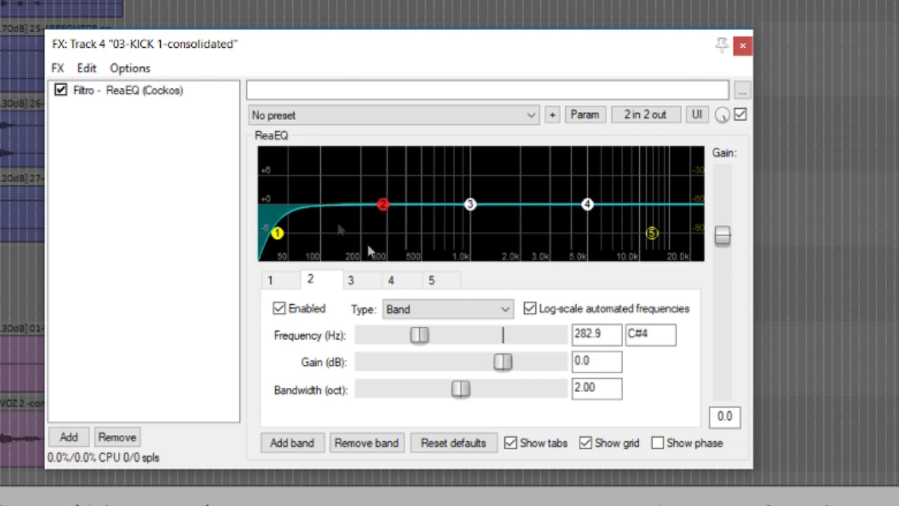
{"action": "mouse_move", "coordinate": [587, 203]}
{"action": "left_mouse_down"}
{"action": "mouse_move", "coordinate": [546, 181]}
{"action": "mouse_move", "coordinate": [577, 204]}
{"action": "left_mouse_up"}
{"action": "left_click", "coordinate": [469, 206]}
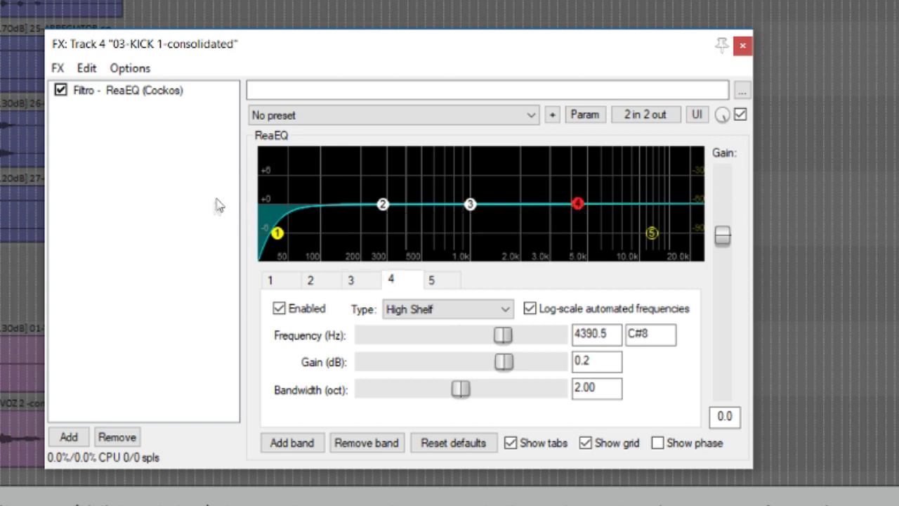
Add a ReaComp compressor to the kick track's effects chain and rename it as "Compressor - ReaComp (Cockos)"
{"action": "left_click", "coordinate": [69, 437]}
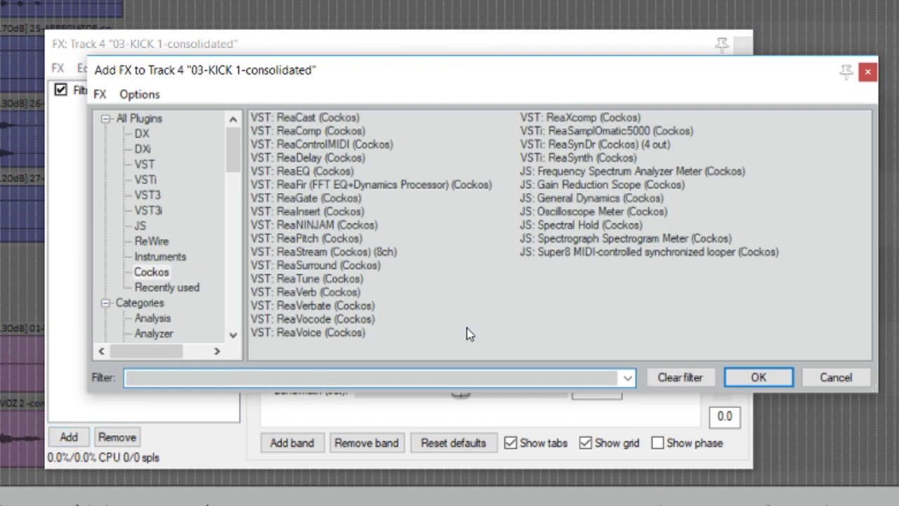
{"action": "double_click", "coordinate": [324, 130]}
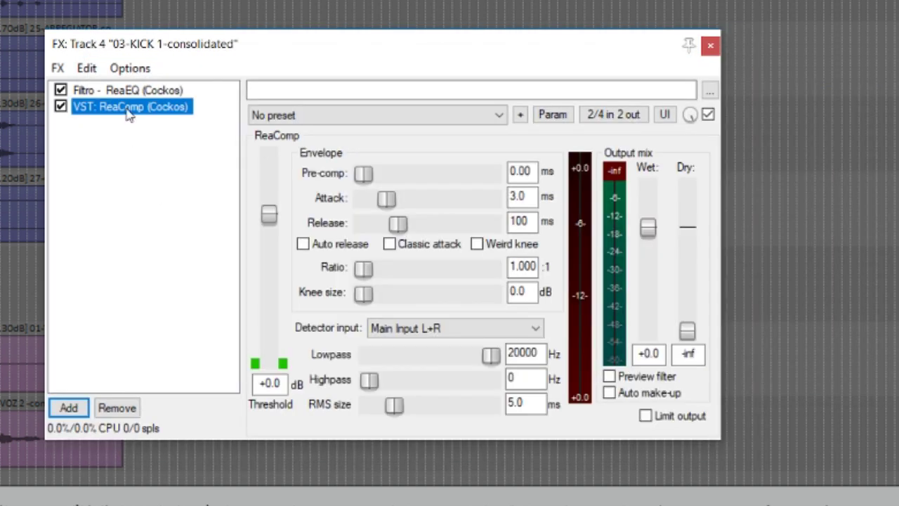
{"action": "right_click", "coordinate": [127, 111]}
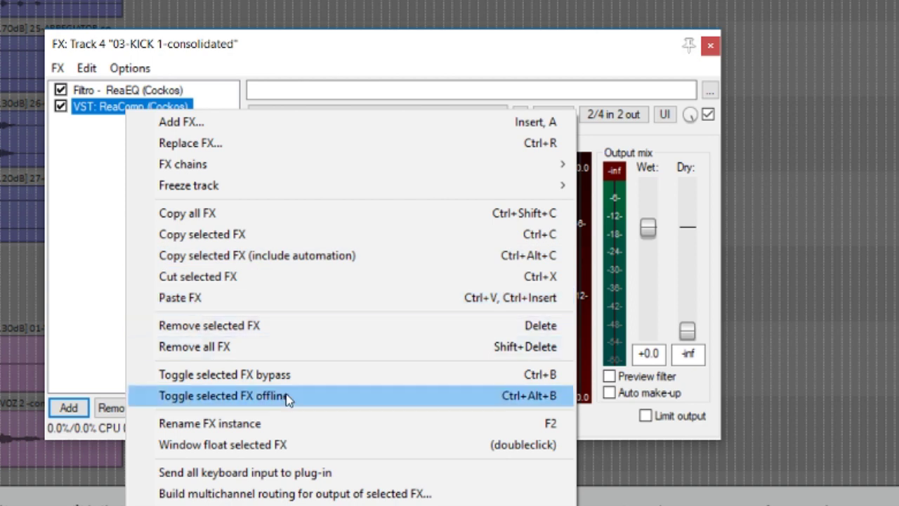
{"action": "left_click", "coordinate": [242, 423]}
{"action": "left_click", "coordinate": [185, 259]}
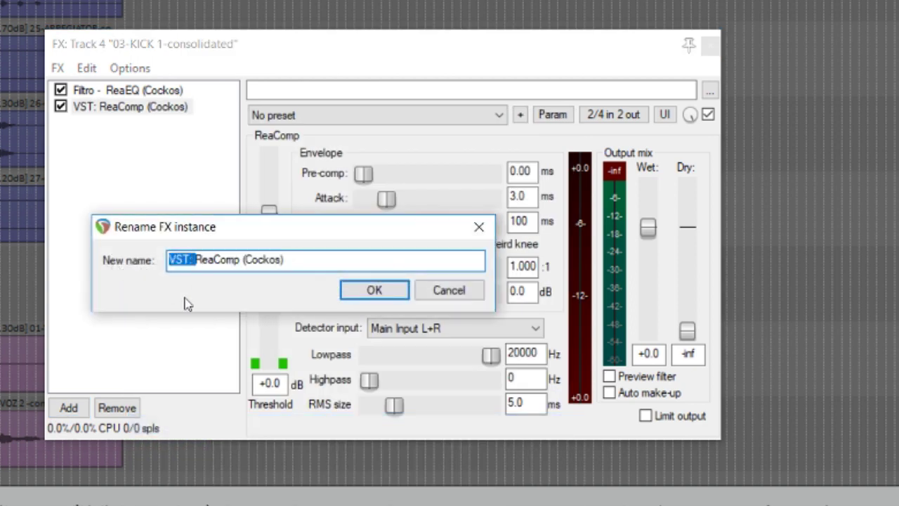
{"action": "key", "text": "BackSpace"}
{"action": "type", "text": "Compre"}
{"action": "type", "text": "ssor -"}
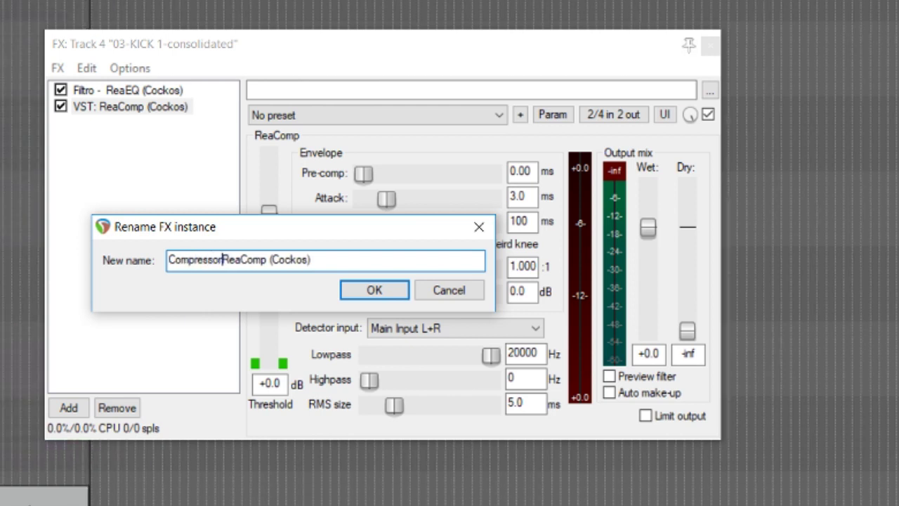
{"action": "key", "text": "Return"}
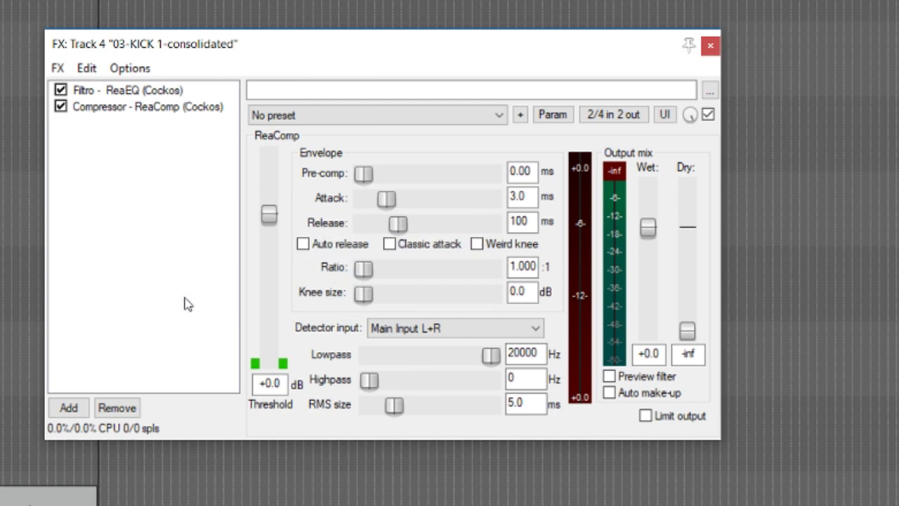
{"action": "left_click", "coordinate": [109, 112]}
{"action": "right_click", "coordinate": [111, 111]}
{"action": "left_click", "coordinate": [77, 147]}
{"action": "left_click", "coordinate": [76, 147]}
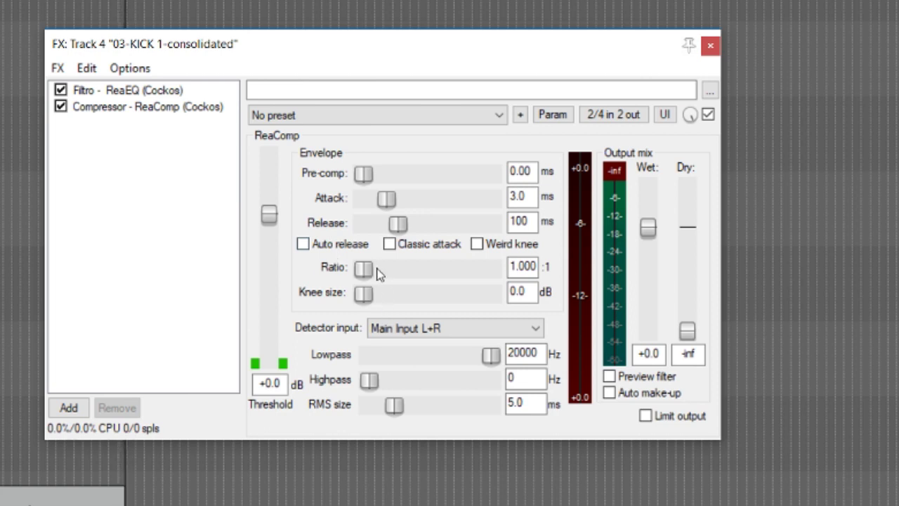
Set the ReaComp compressor's ratio to 2:1
{"action": "left_click_drag", "start_coordinate": [365, 270], "coordinate": [391, 274]}
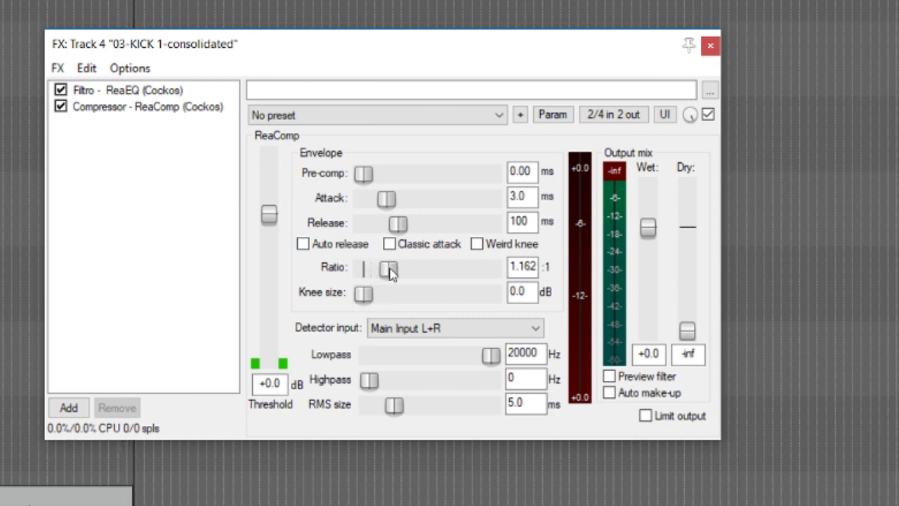
{"action": "double_click", "coordinate": [521, 269]}
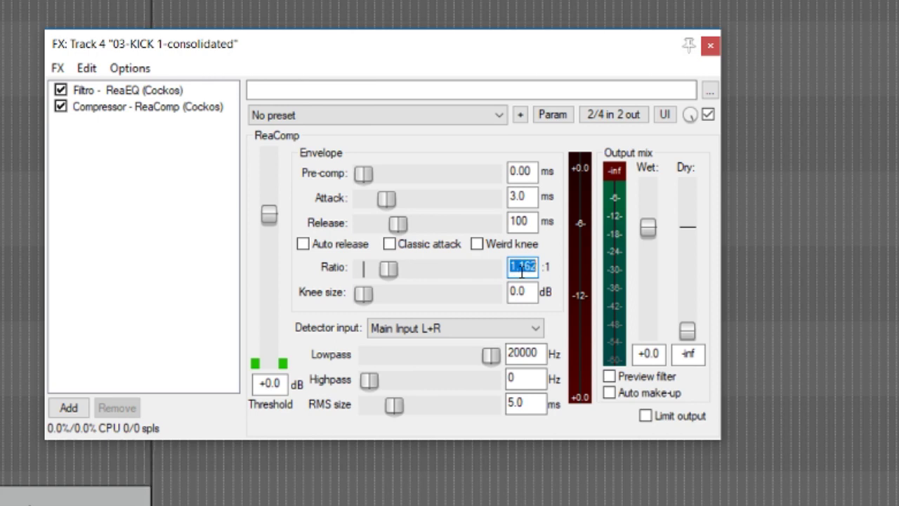
{"action": "type", "text": "2"}
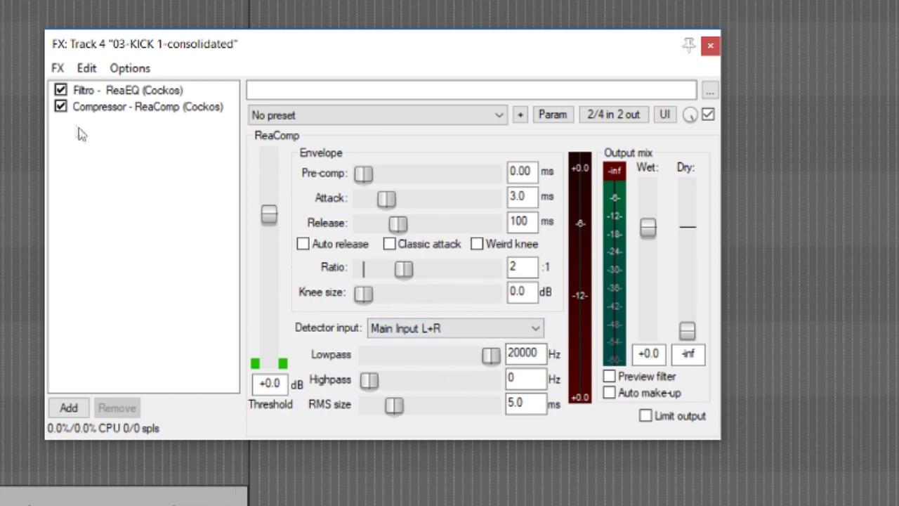
Add a ReaGate effect after the compressor and rename it as "Gate - ReaGate (Cockos)"
{"action": "left_click", "coordinate": [70, 410]}
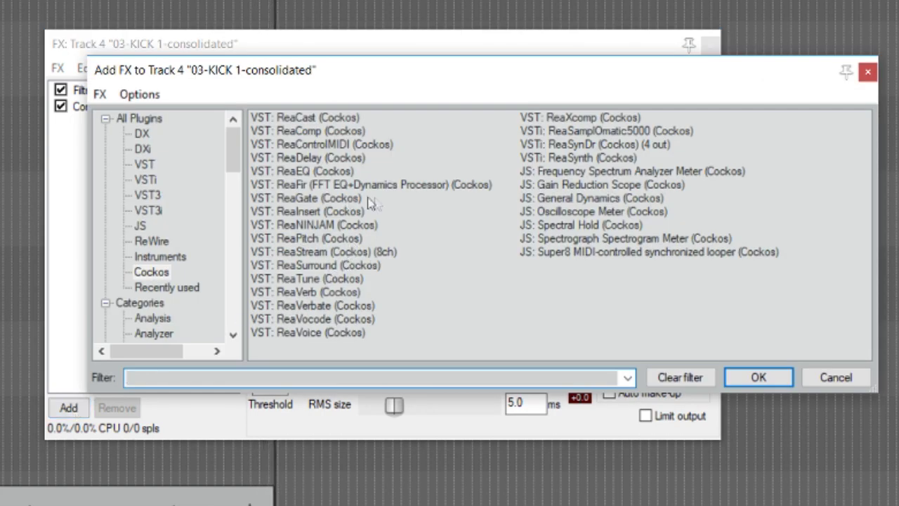
{"action": "double_click", "coordinate": [346, 199]}
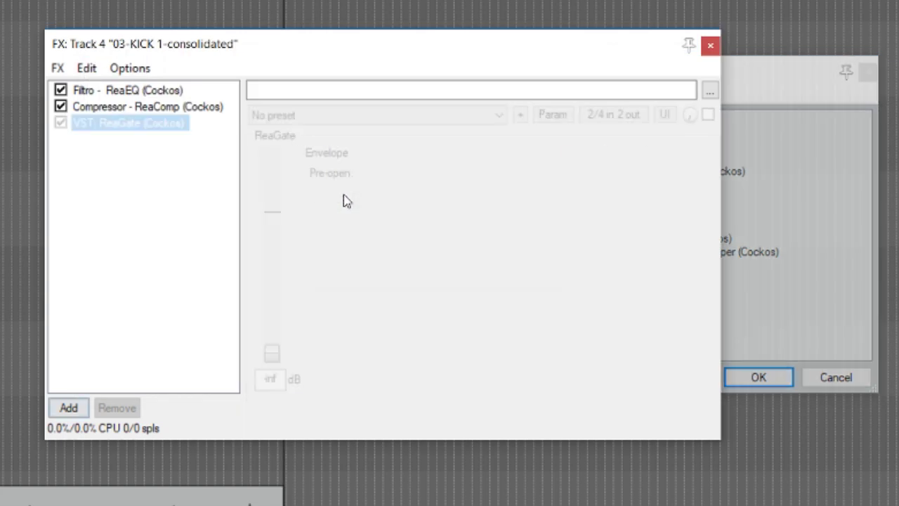
{"action": "right_click", "coordinate": [103, 125]}
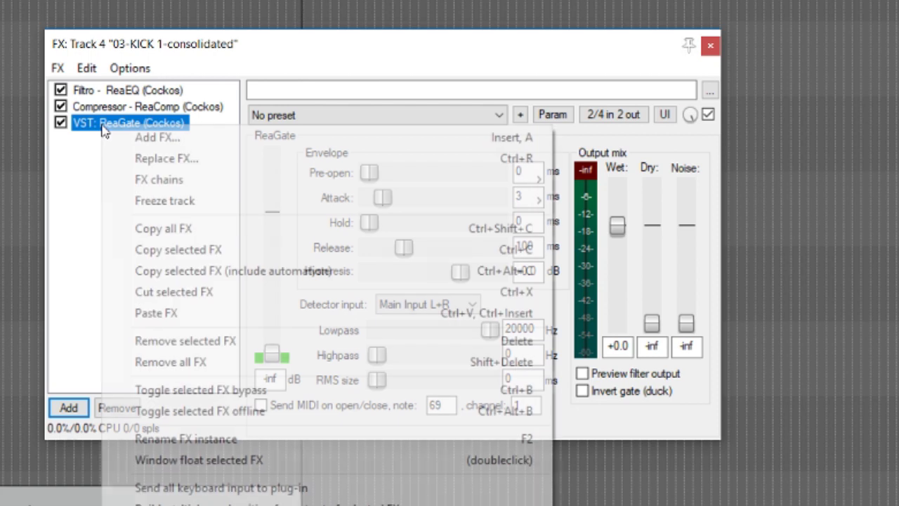
{"action": "left_click", "coordinate": [241, 438]}
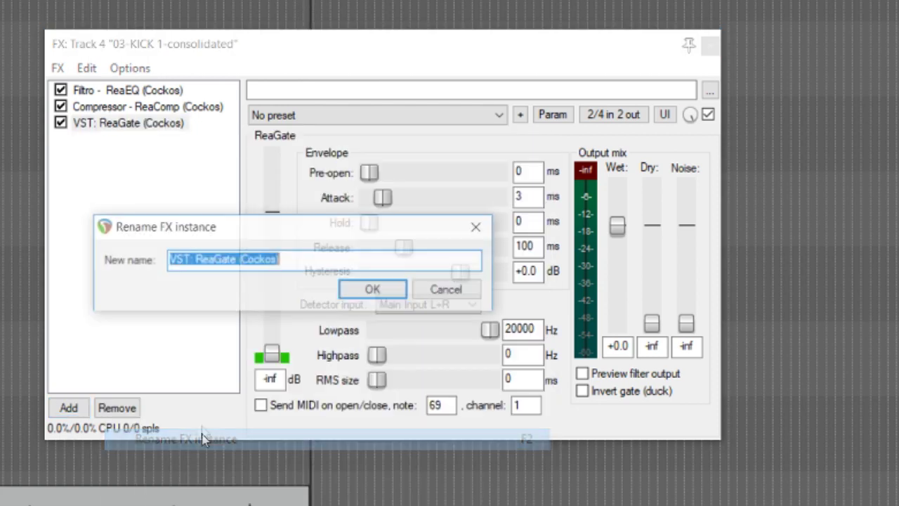
{"action": "left_click", "coordinate": [196, 259]}
{"action": "left_click_drag", "start_coordinate": [195, 260], "coordinate": [128, 265]}
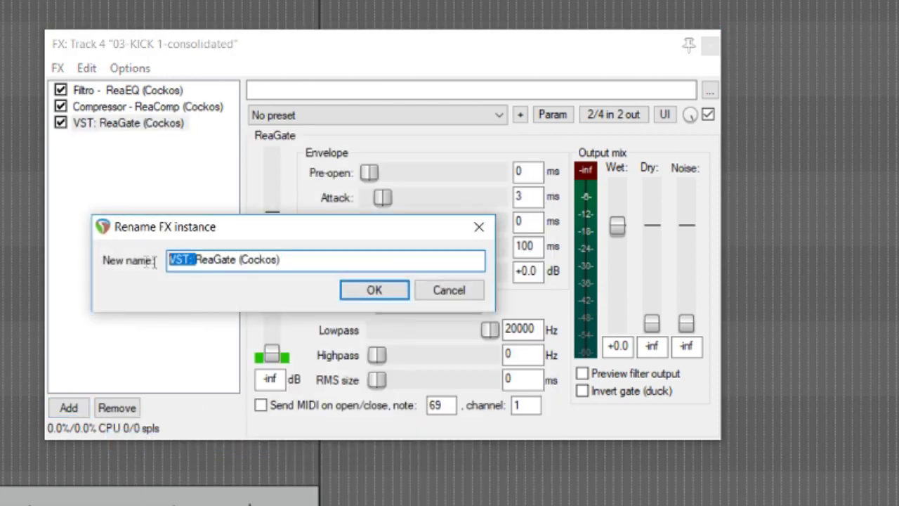
{"action": "type", "text": "Gate -"}
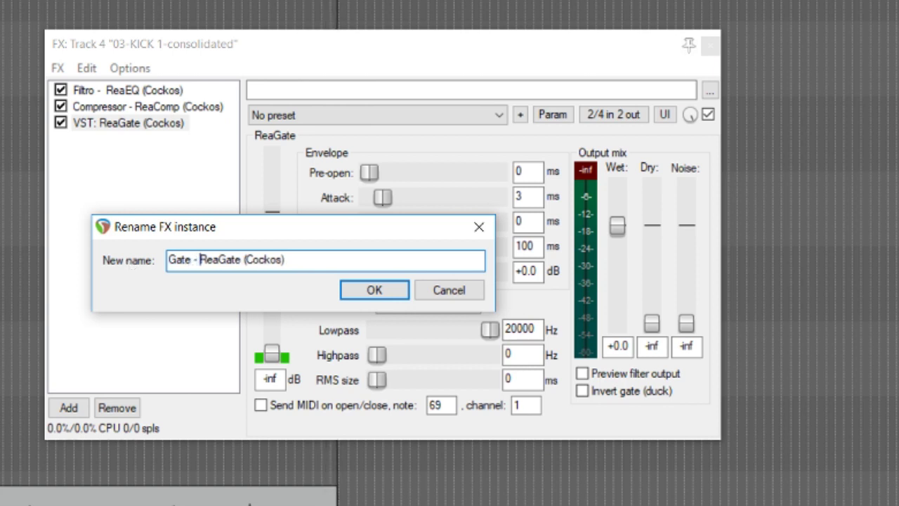
{"action": "left_click", "coordinate": [374, 289]}
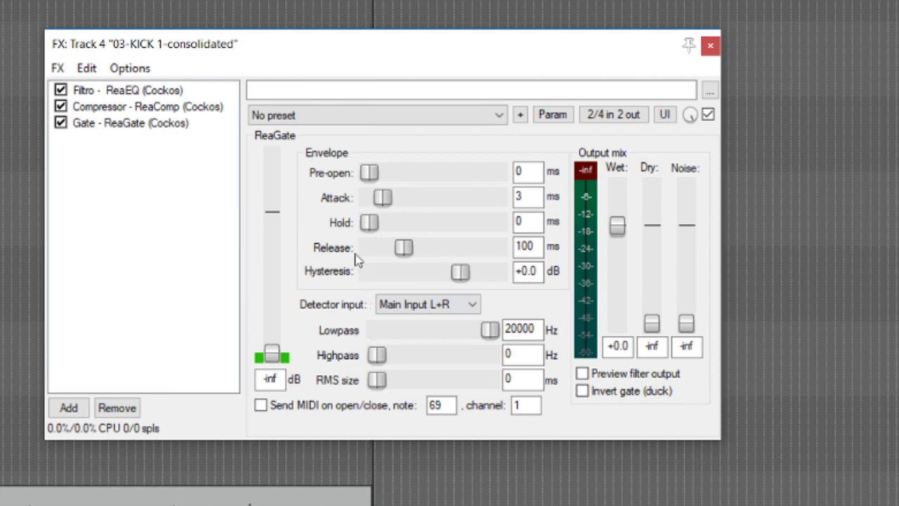
Set the gate's attack to 0 ms and its hold to about 16 ms
{"action": "left_click_drag", "start_coordinate": [387, 202], "coordinate": [344, 202]}
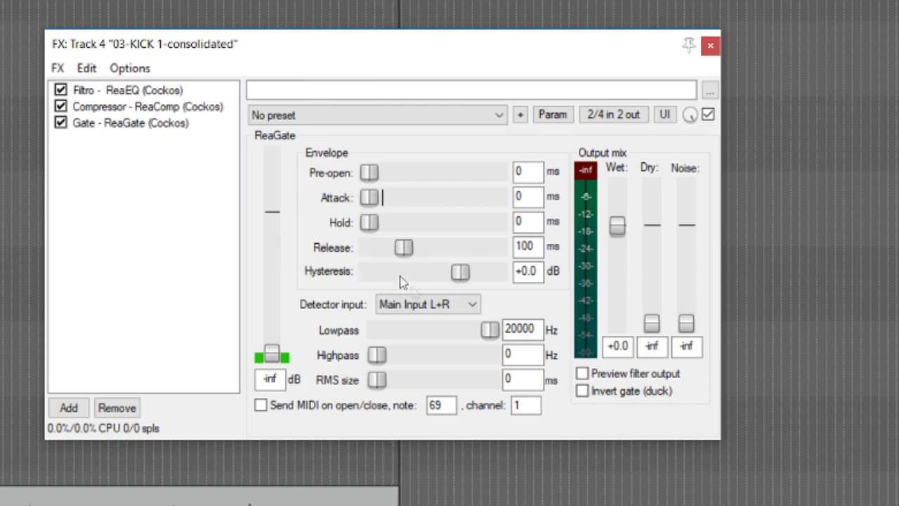
{"action": "left_click_drag", "start_coordinate": [371, 226], "coordinate": [391, 226]}
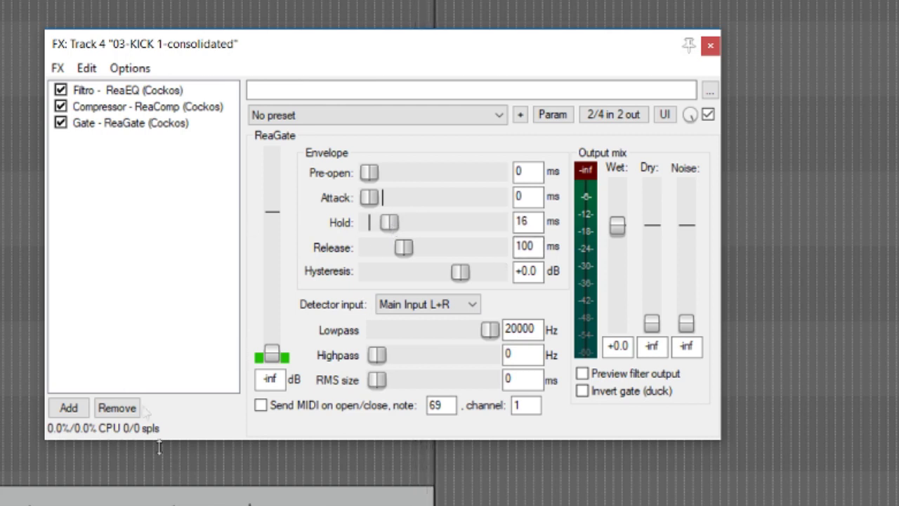
Add a second ReaEQ after the gate and move its band 4 high shelf to about 5132 Hz
{"action": "left_click", "coordinate": [71, 405]}
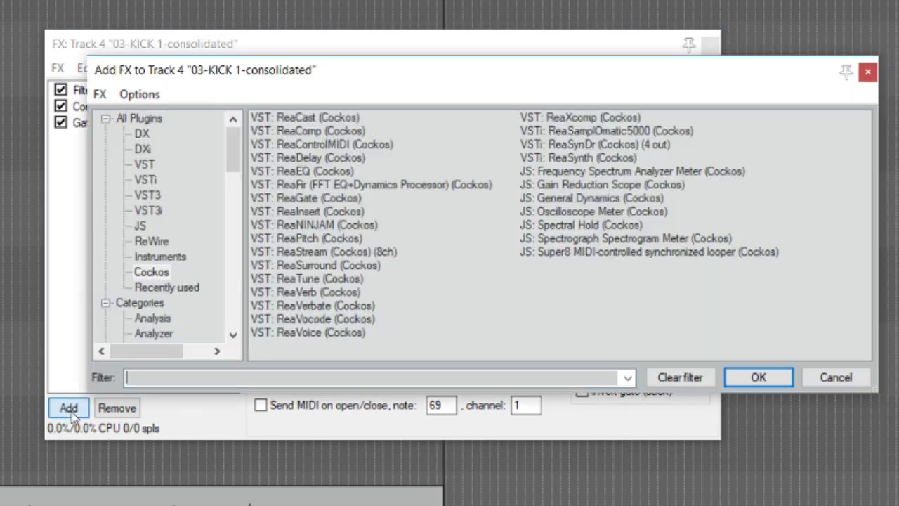
{"action": "double_click", "coordinate": [290, 172]}
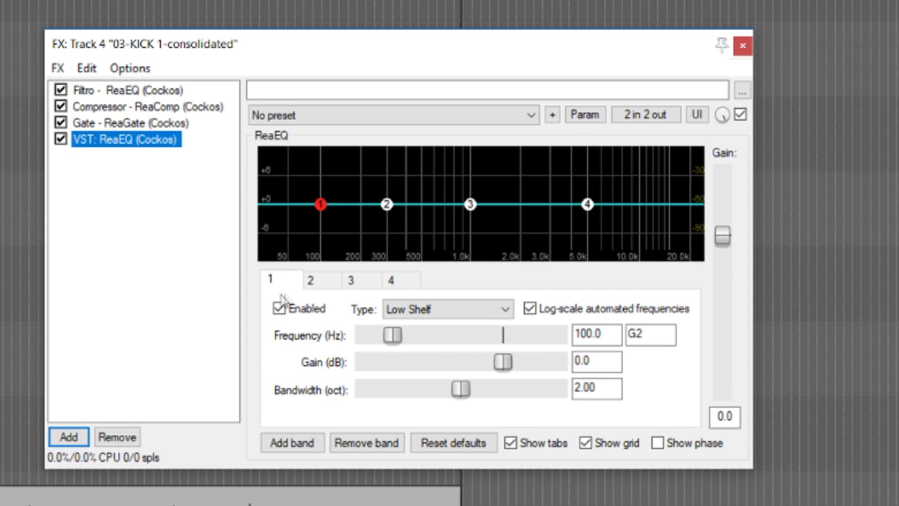
{"action": "mouse_move", "coordinate": [320, 214]}
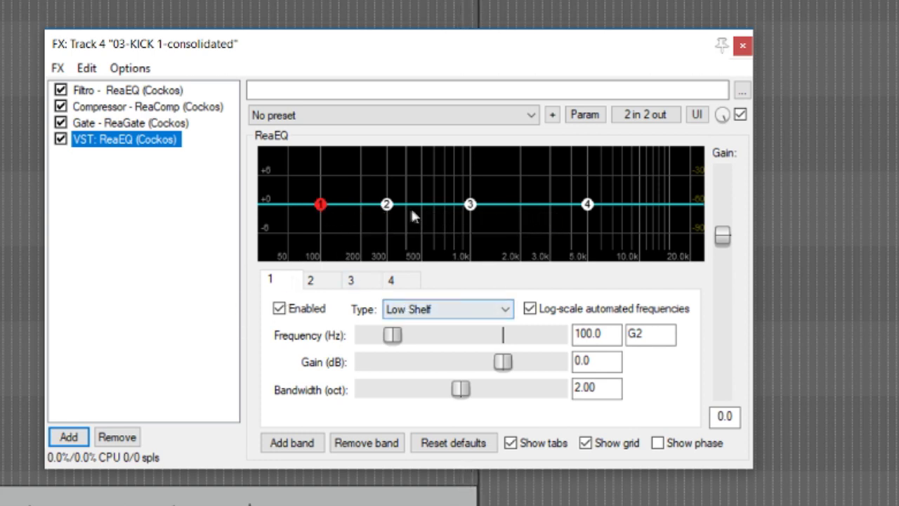
{"action": "left_click", "coordinate": [573, 221]}
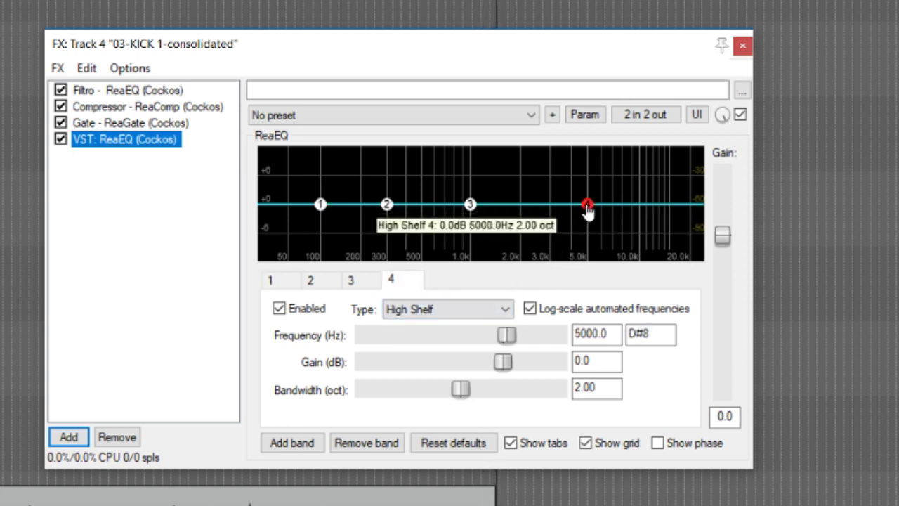
{"action": "left_click_drag", "start_coordinate": [575, 227], "coordinate": [578, 227]}
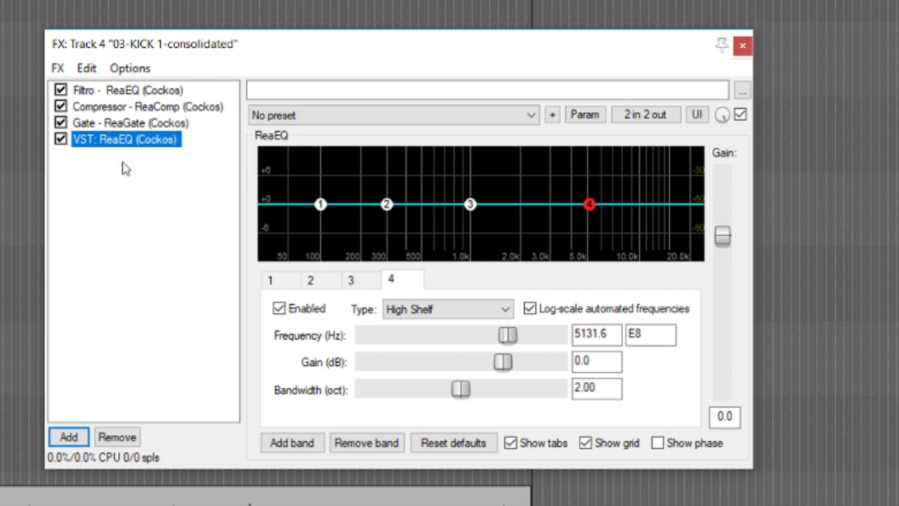
Rename the second ReaEQ effect instance as "EQ - ReaEQ (Cockos)"
{"action": "right_click", "coordinate": [100, 145]}
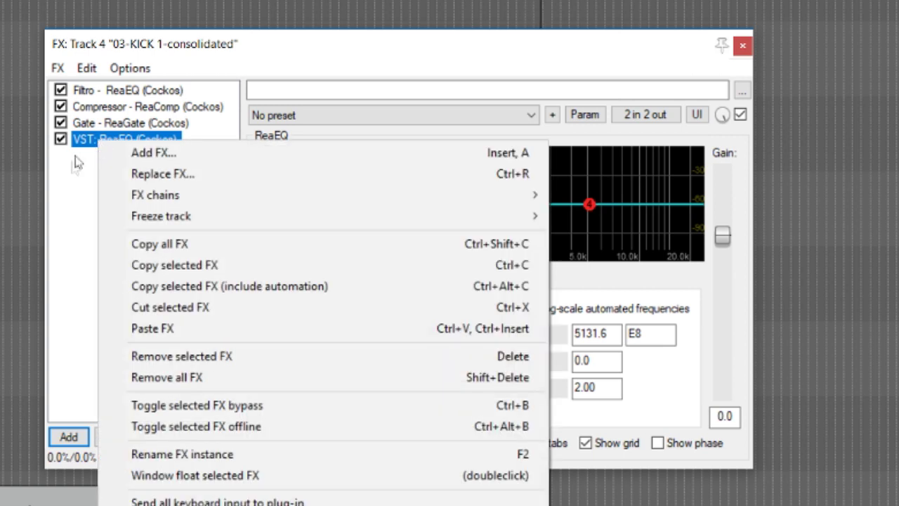
{"action": "left_click", "coordinate": [218, 454]}
{"action": "left_click", "coordinate": [199, 265]}
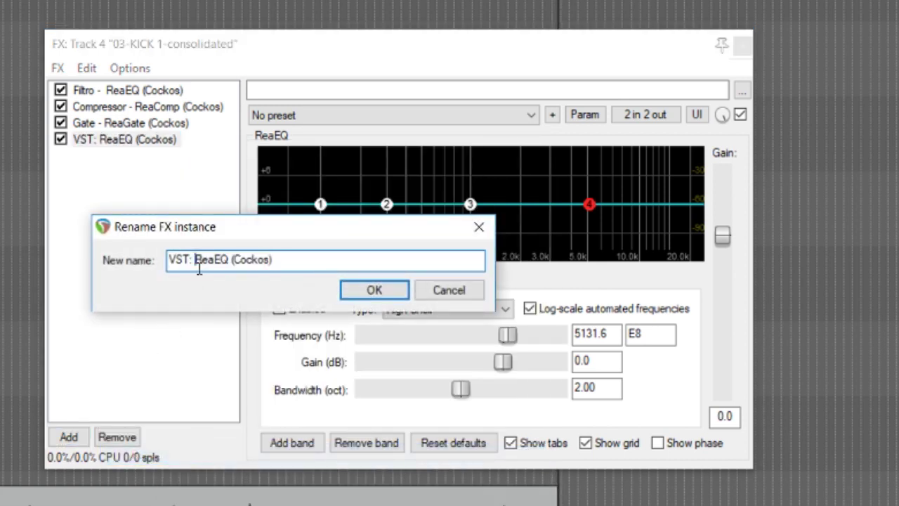
{"action": "left_click_drag", "start_coordinate": [192, 261], "coordinate": [114, 262]}
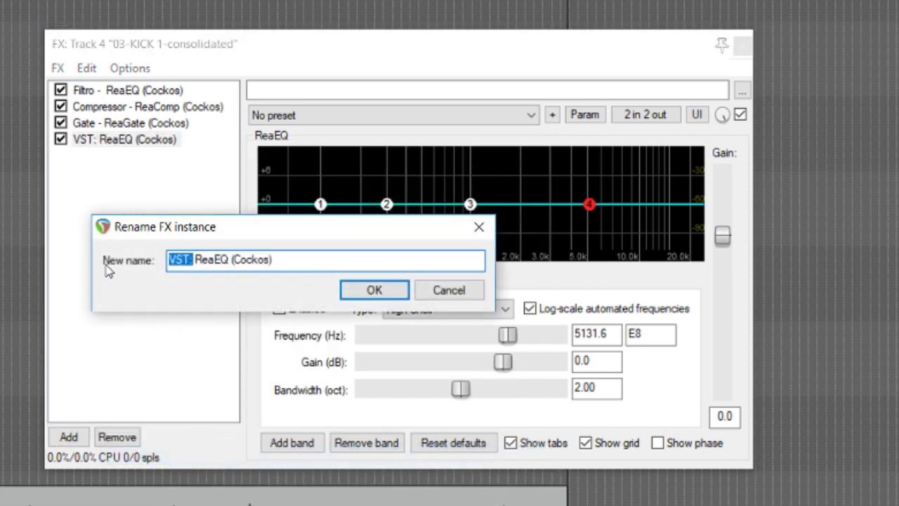
{"action": "type", "text": "EQ -"}
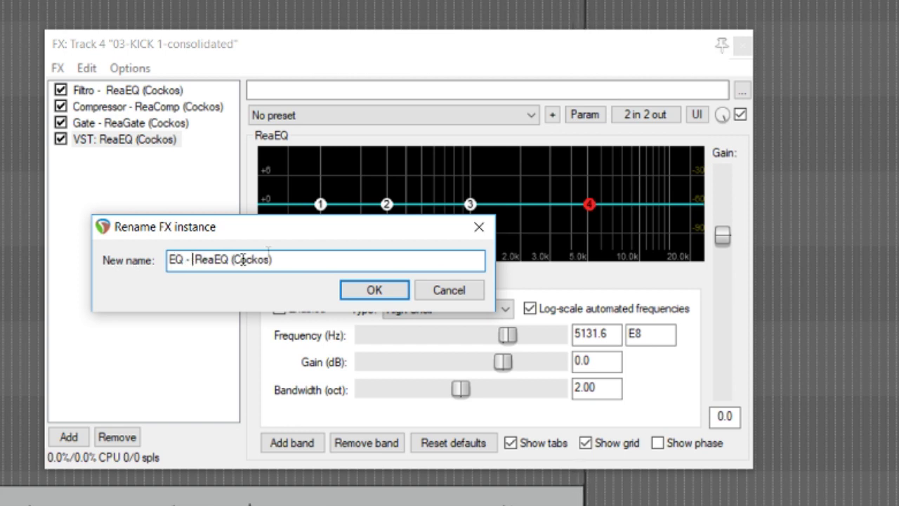
{"action": "left_click", "coordinate": [381, 289]}
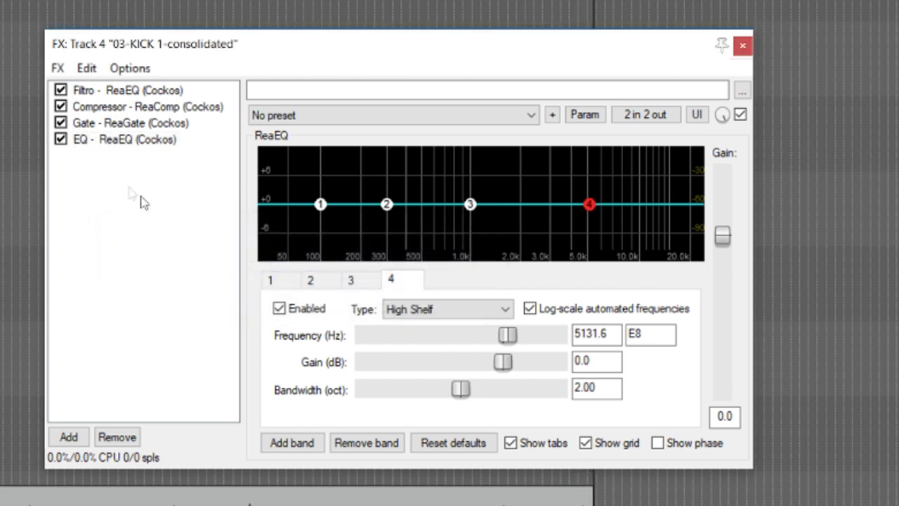
Boost EQ band 3 at about 3 kHz and cut band 2 by about 2.4 dB at about 263 Hz
{"action": "left_click_drag", "start_coordinate": [471, 205], "coordinate": [540, 197]}
{"action": "left_click_drag", "start_coordinate": [386, 205], "coordinate": [389, 221]}
{"action": "mouse_move", "coordinate": [547, 192]}
{"action": "left_mouse_down"}
{"action": "mouse_move", "coordinate": [537, 195]}
{"action": "mouse_move", "coordinate": [552, 187]}
{"action": "left_mouse_up"}
{"action": "mouse_move", "coordinate": [388, 218]}
{"action": "left_mouse_down"}
{"action": "mouse_move", "coordinate": [405, 207]}
{"action": "mouse_move", "coordinate": [377, 216]}
{"action": "left_mouse_up"}
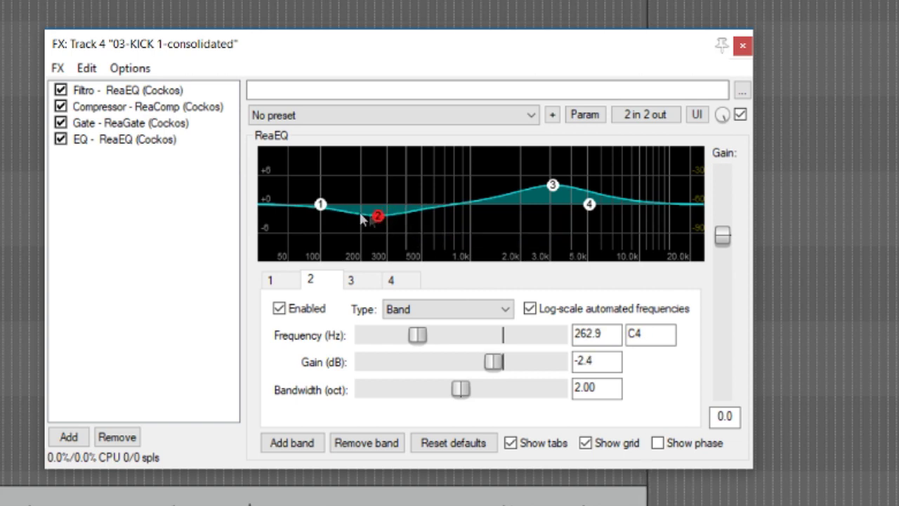
Shift EQ band 1 slightly higher, and set band 3 to about 2100 Hz at 0.2 dB and band 2 to about 323 Hz at -0.2 dB
{"action": "left_click_drag", "start_coordinate": [320, 205], "coordinate": [382, 212]}
{"action": "left_click_drag", "start_coordinate": [555, 186], "coordinate": [524, 205]}
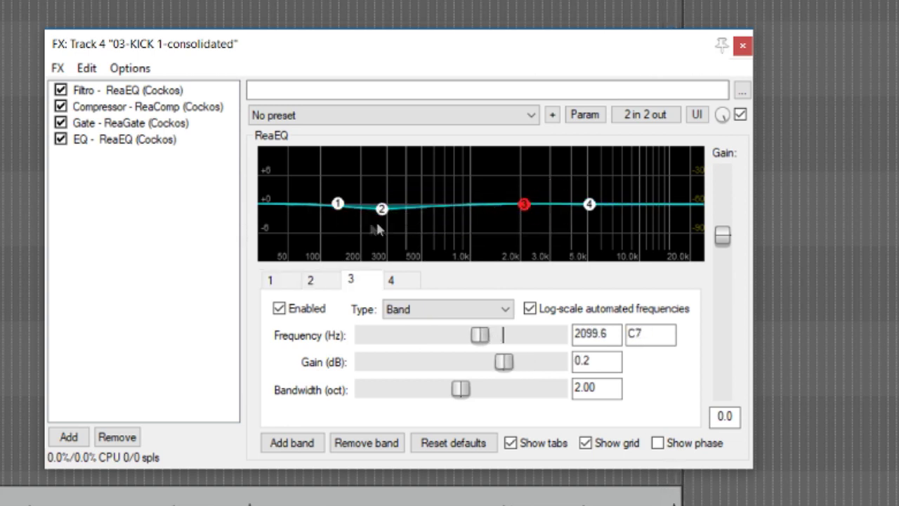
{"action": "left_click_drag", "start_coordinate": [382, 208], "coordinate": [384, 207]}
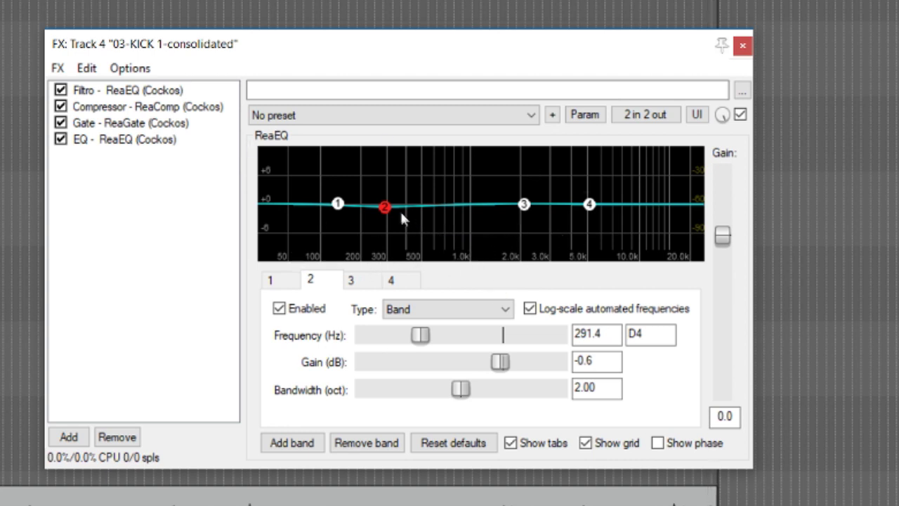
{"action": "left_click_drag", "start_coordinate": [385, 212], "coordinate": [385, 210]}
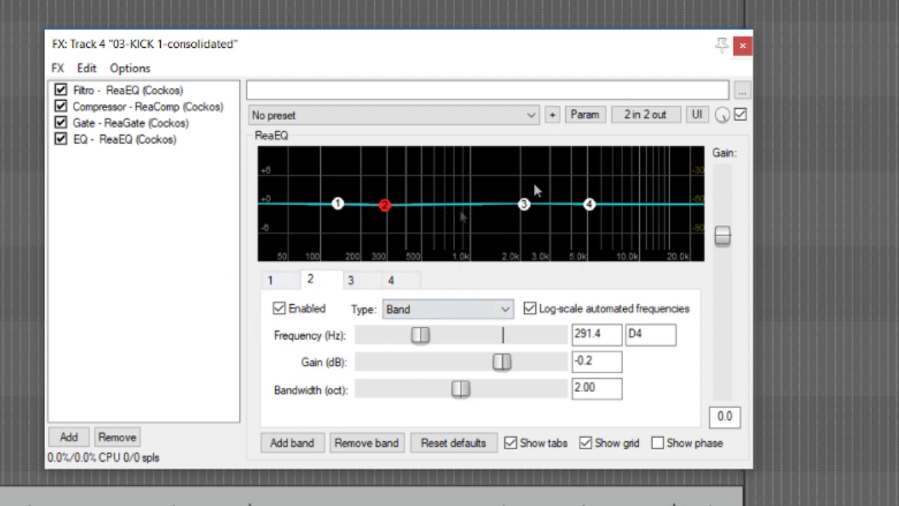
{"action": "left_click_drag", "start_coordinate": [384, 205], "coordinate": [391, 205]}
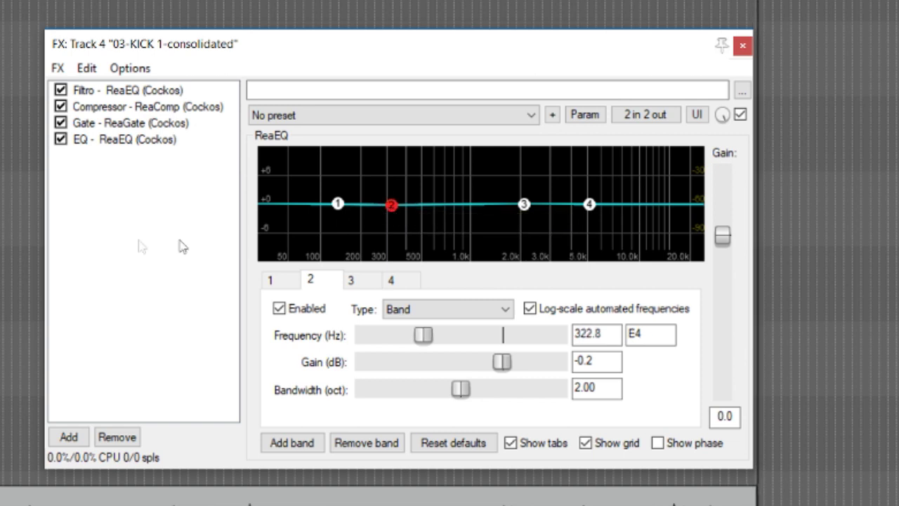
Add the JS De-esser effect to the kick track's chain after the corrective EQ
{"action": "left_click", "coordinate": [77, 439]}
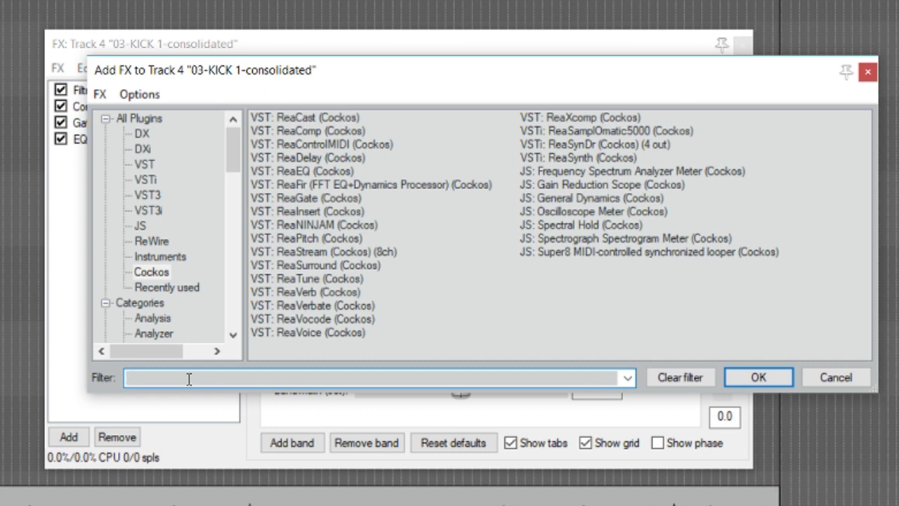
{"action": "type", "text": "dee"}
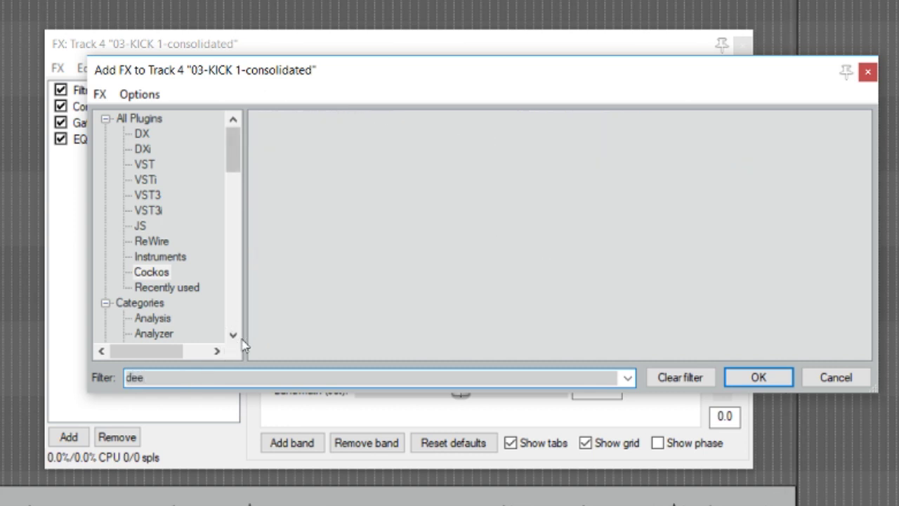
{"action": "left_click", "coordinate": [140, 226]}
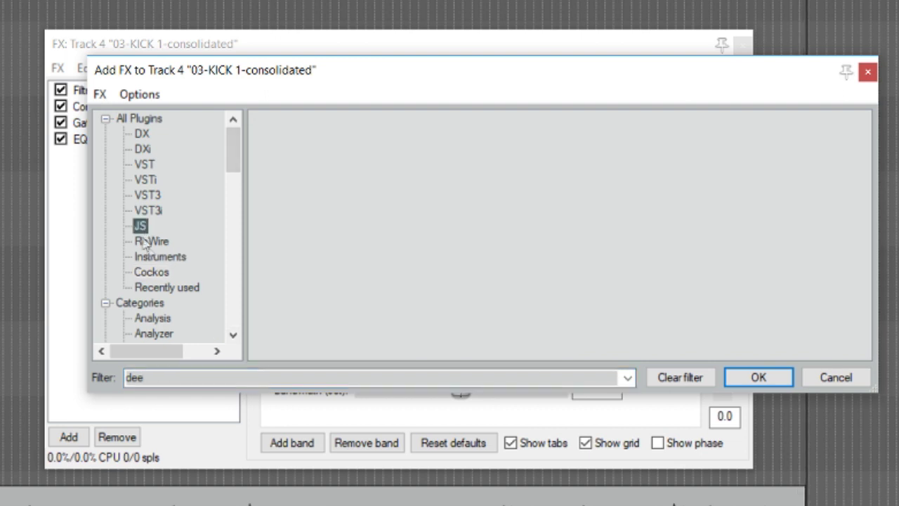
{"action": "double_click", "coordinate": [158, 377]}
{"action": "left_click", "coordinate": [160, 377]}
{"action": "double_click", "coordinate": [160, 377]}
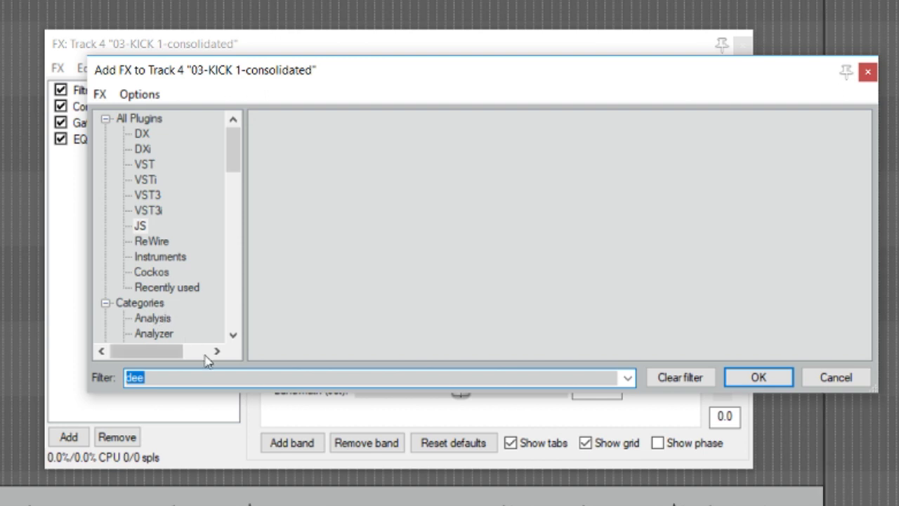
{"action": "key", "text": "BackSpace"}
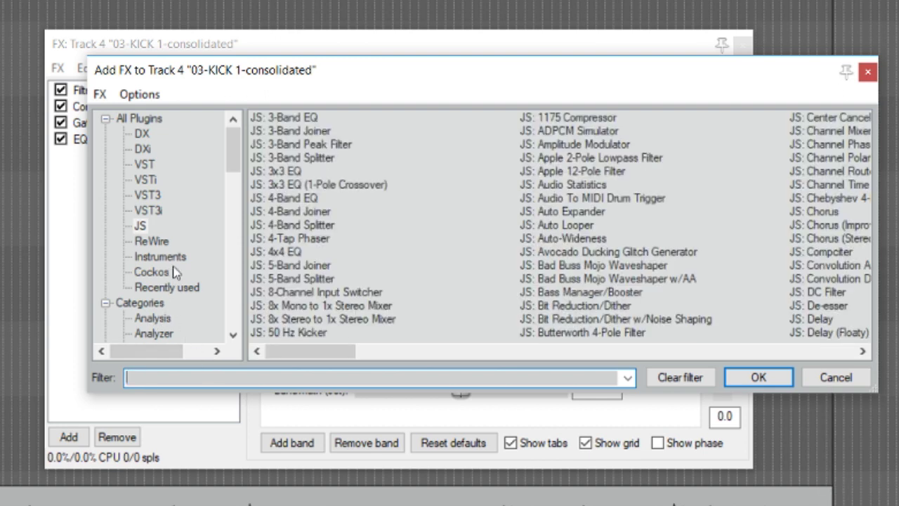
{"action": "left_click", "coordinate": [158, 272]}
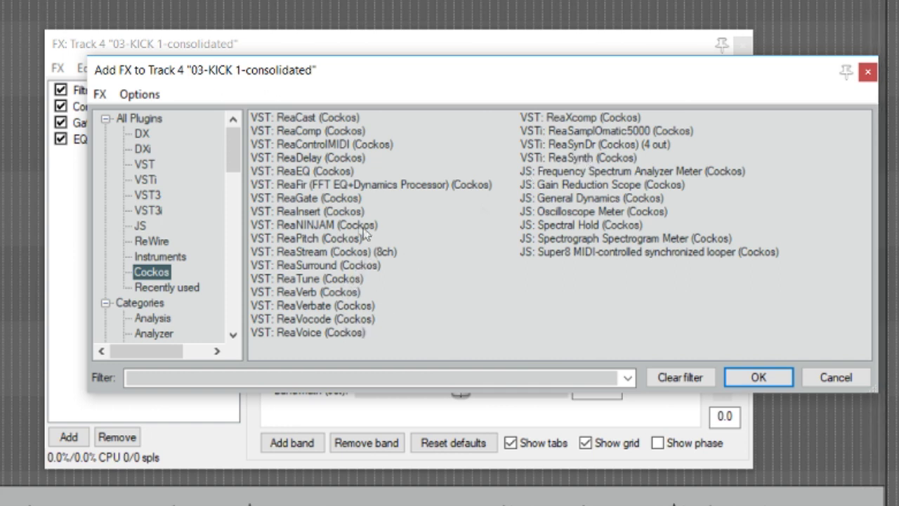
{"action": "left_click", "coordinate": [153, 378]}
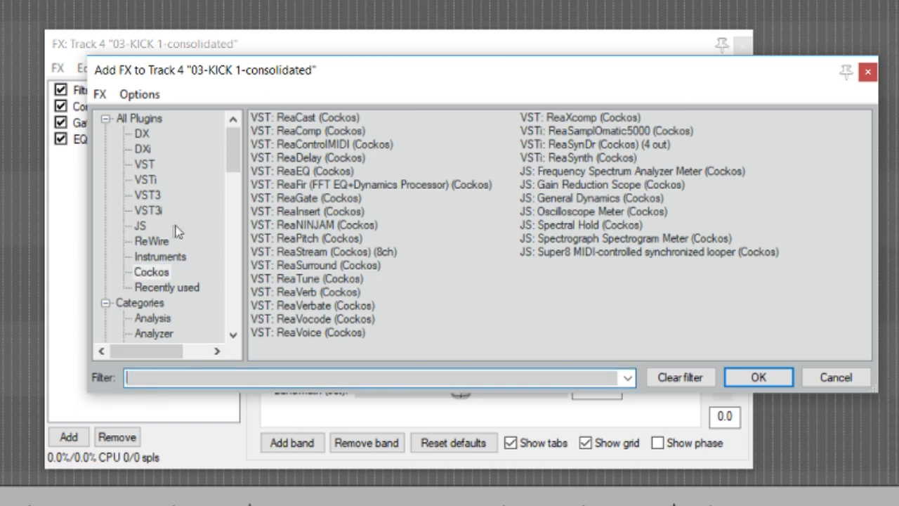
{"action": "left_click", "coordinate": [143, 227]}
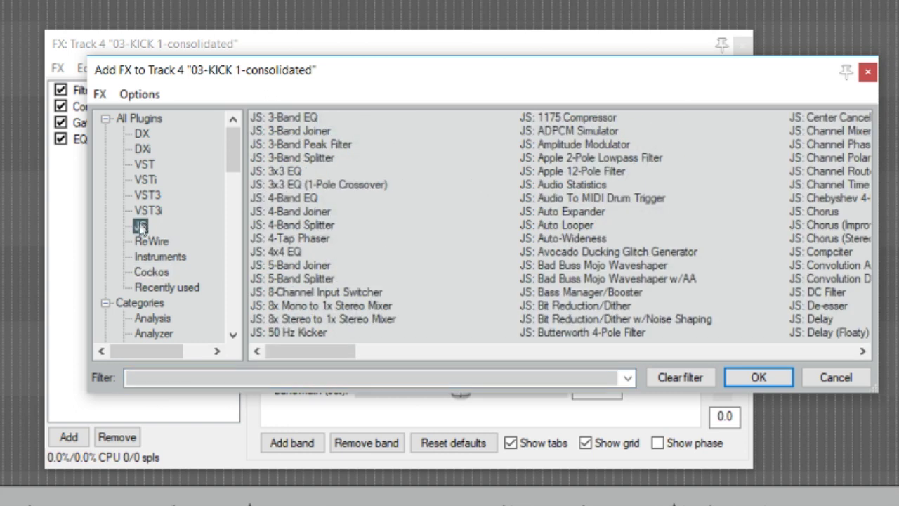
{"action": "left_click", "coordinate": [162, 376]}
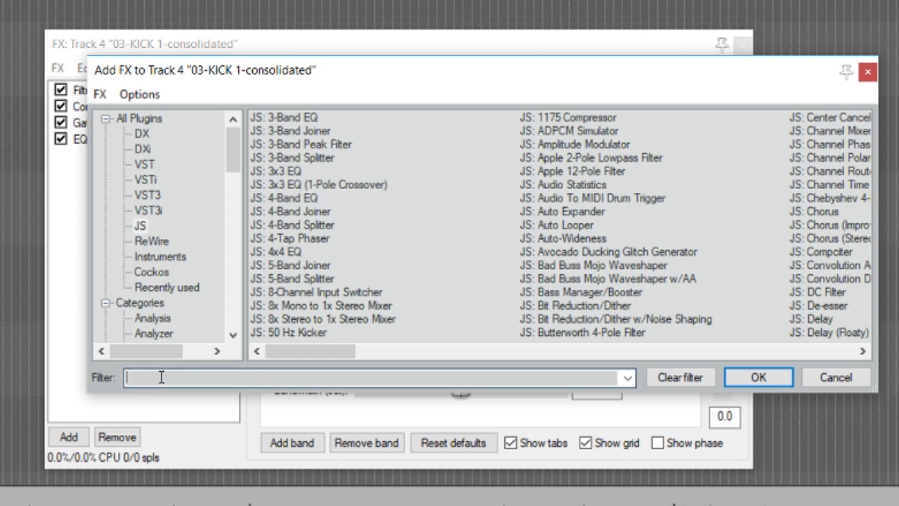
{"action": "double_click", "coordinate": [828, 306]}
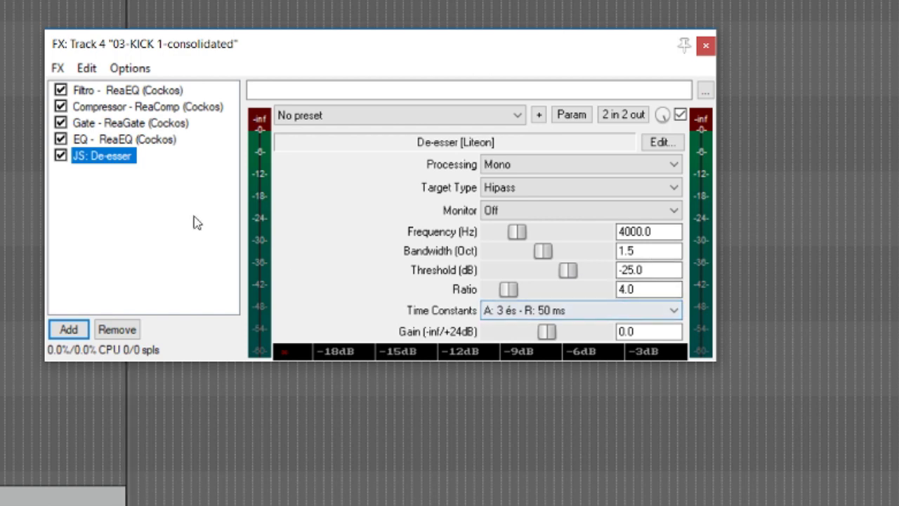
Rename the JS De-esser effect instance as "De-esser"
{"action": "right_click", "coordinate": [99, 164]}
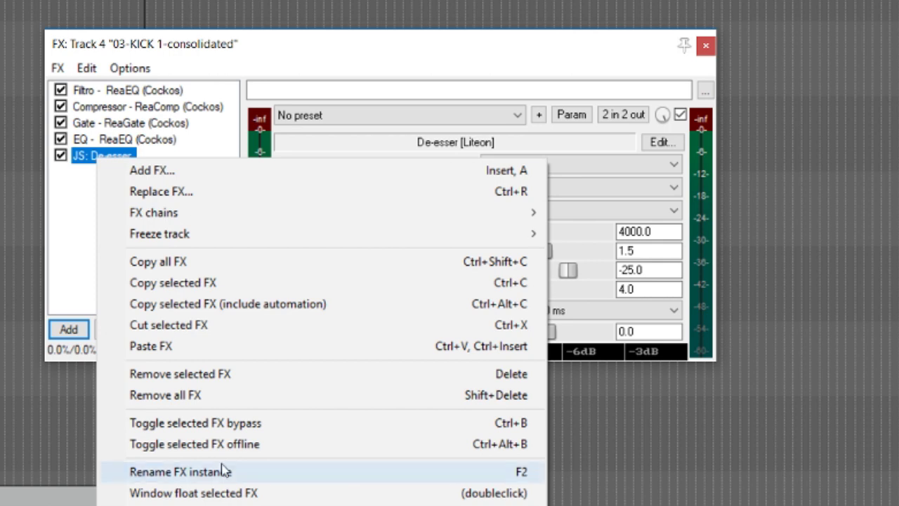
{"action": "left_click", "coordinate": [285, 472]}
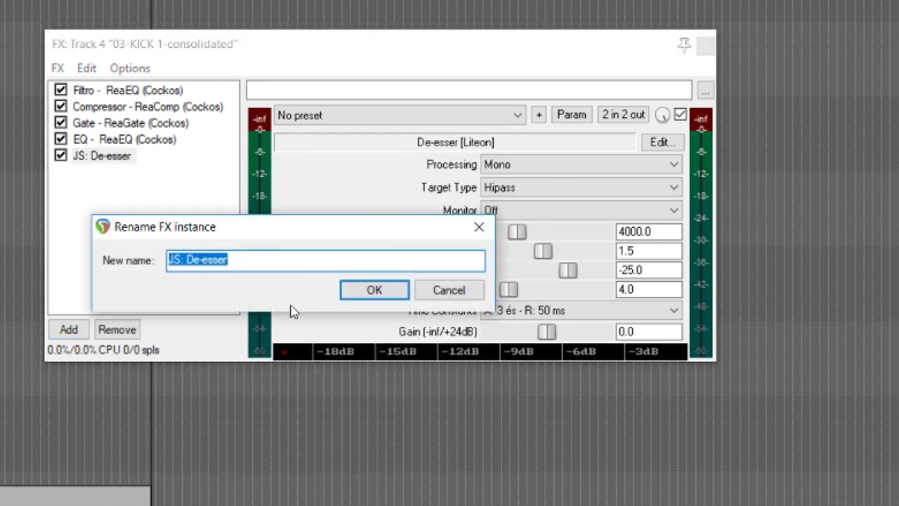
{"action": "left_click", "coordinate": [202, 261]}
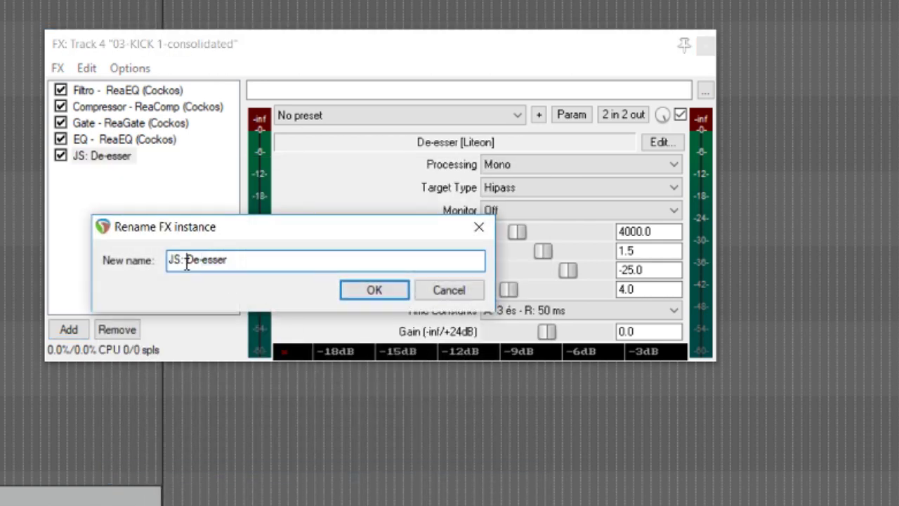
{"action": "left_click_drag", "start_coordinate": [187, 263], "coordinate": [128, 263]}
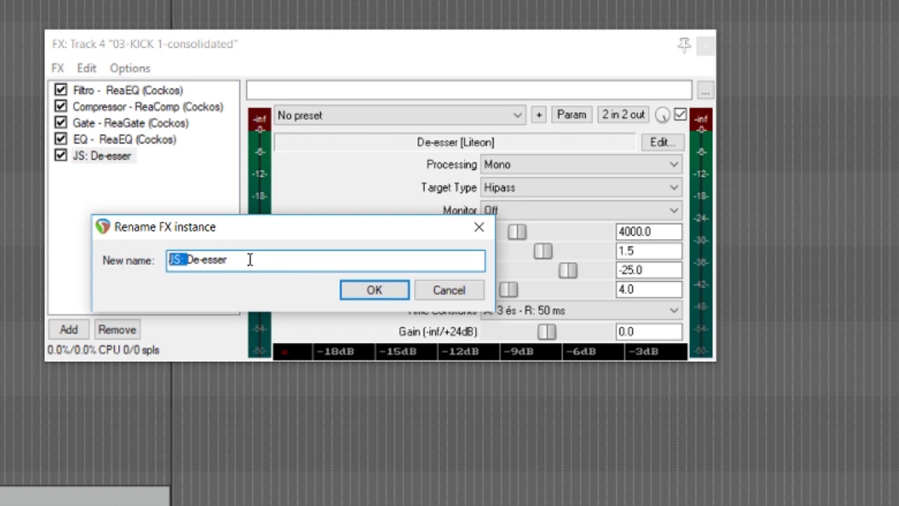
{"action": "key", "text": "BackSpace"}
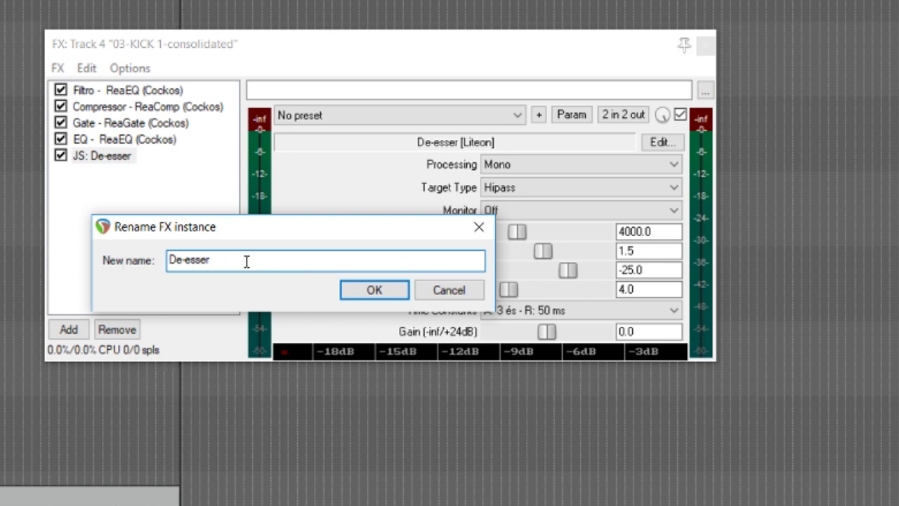
{"action": "left_click", "coordinate": [375, 290]}
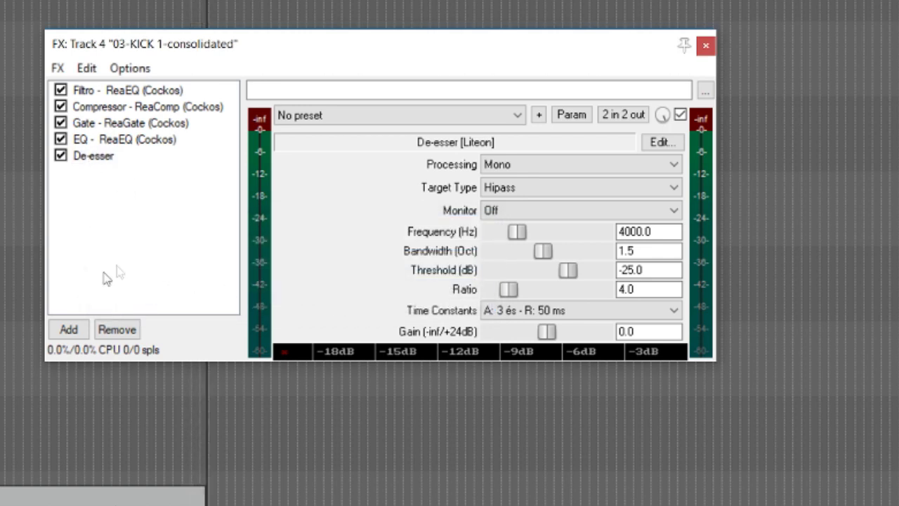
Filter the JS plug-ins by "sat" and add JS Saturation after the de-esser
{"action": "left_click", "coordinate": [68, 329]}
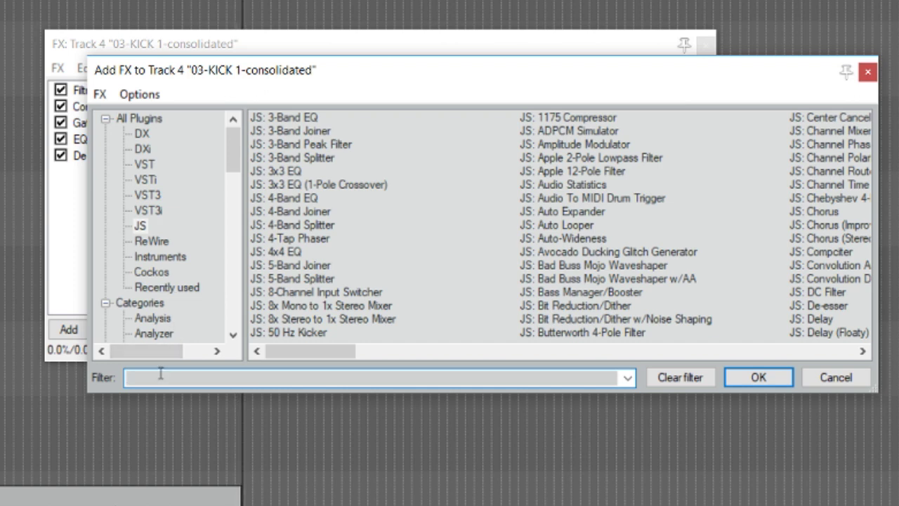
{"action": "type", "text": "t"}
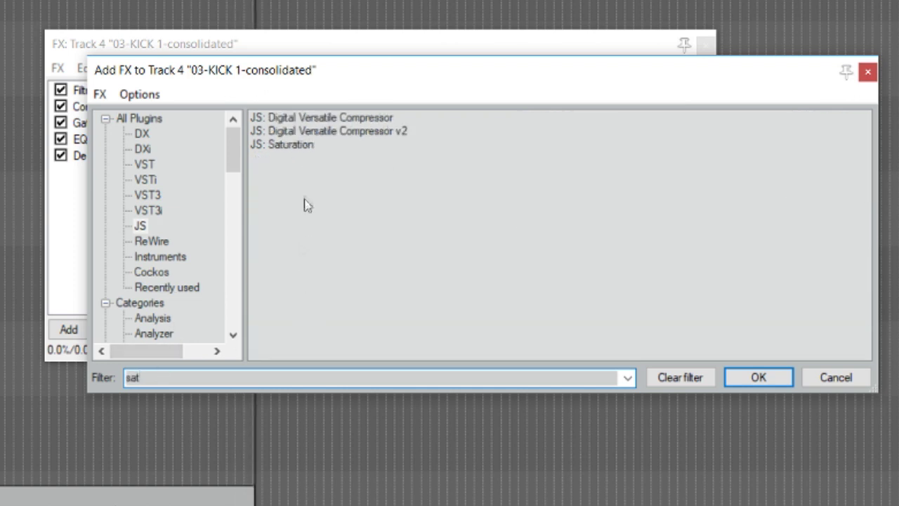
{"action": "double_click", "coordinate": [289, 145]}
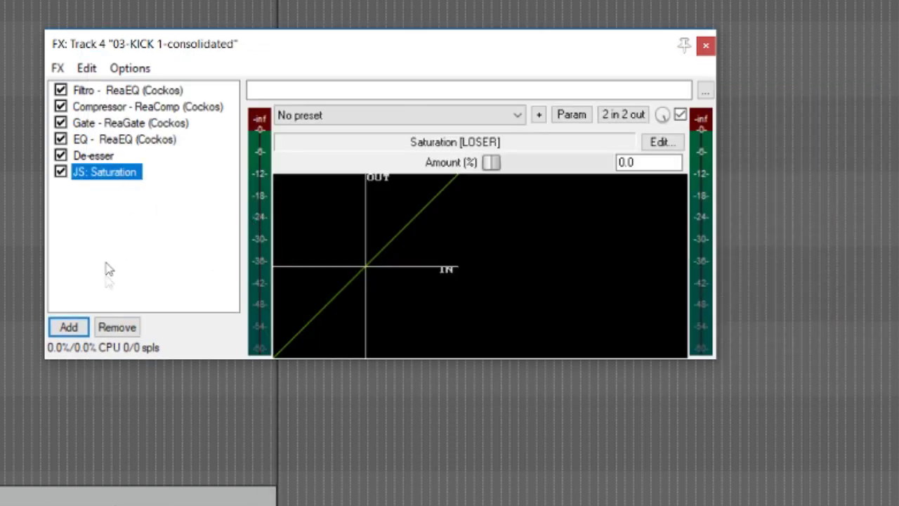
{"action": "mouse_move", "coordinate": [490, 162]}
{"action": "left_mouse_down"}
{"action": "mouse_move", "coordinate": [505, 168]}
{"action": "mouse_move", "coordinate": [490, 165]}
{"action": "left_mouse_up"}
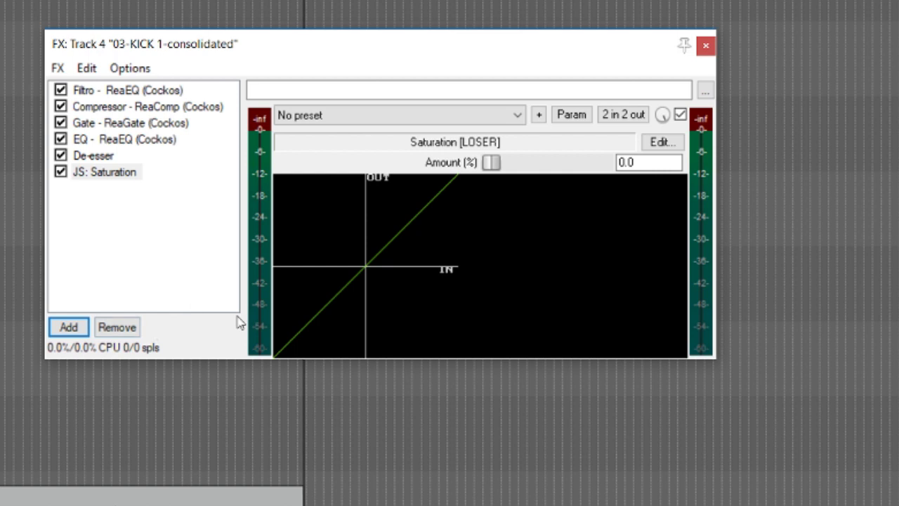
Find the limiters among the JS plug-ins and add MGA JS Limiter at the end of the chain
{"action": "left_click", "coordinate": [77, 331]}
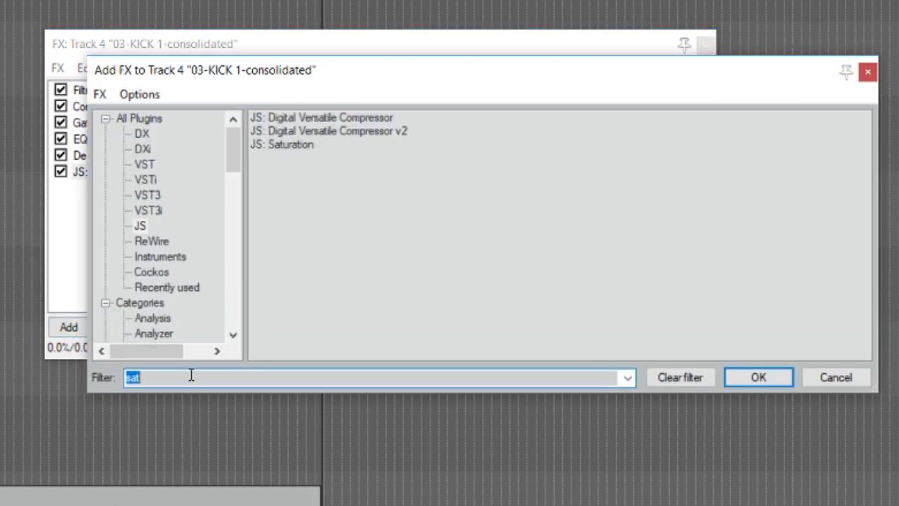
{"action": "type", "text": "li"}
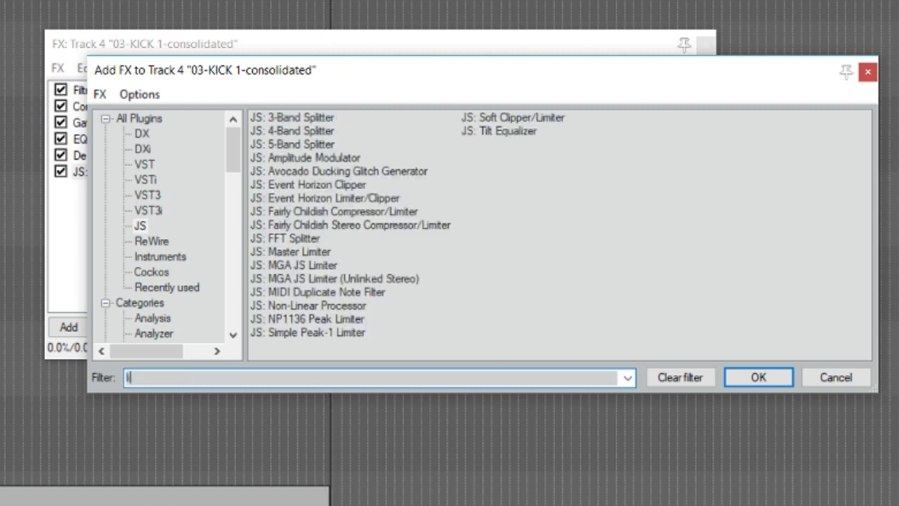
{"action": "type", "text": "mi"}
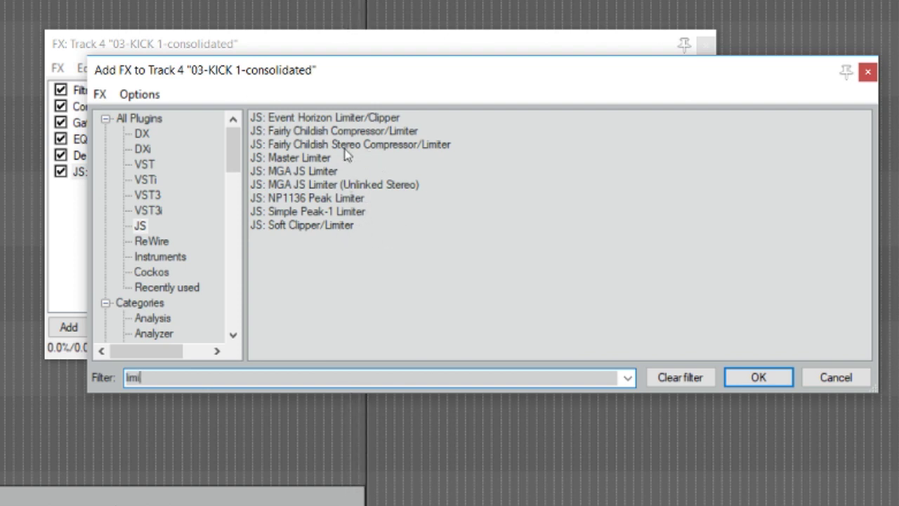
{"action": "double_click", "coordinate": [304, 172]}
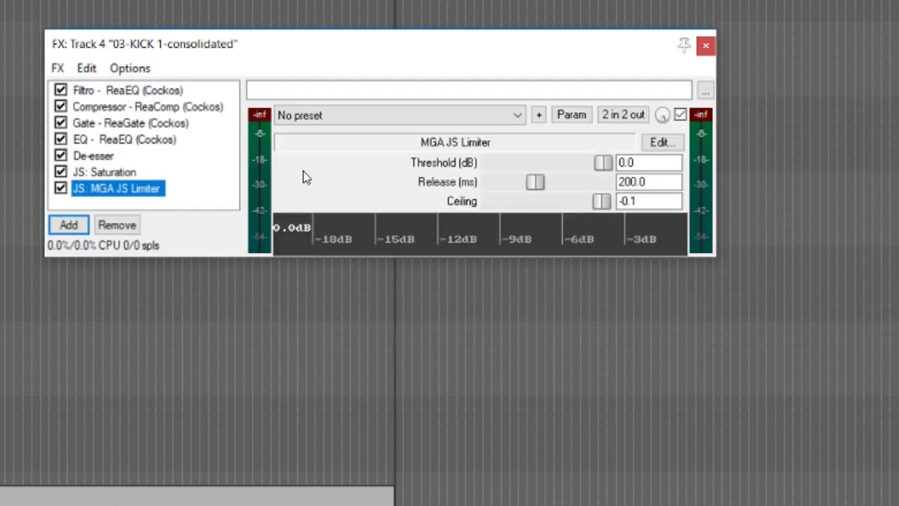
Rename the MGA JS Limiter effect instance as "Limiter"
{"action": "right_click", "coordinate": [110, 190]}
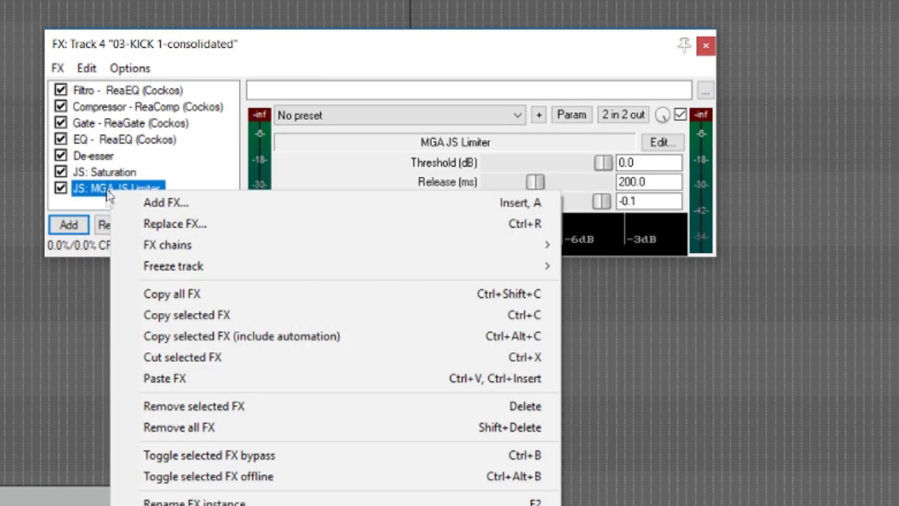
{"action": "left_click", "coordinate": [225, 501]}
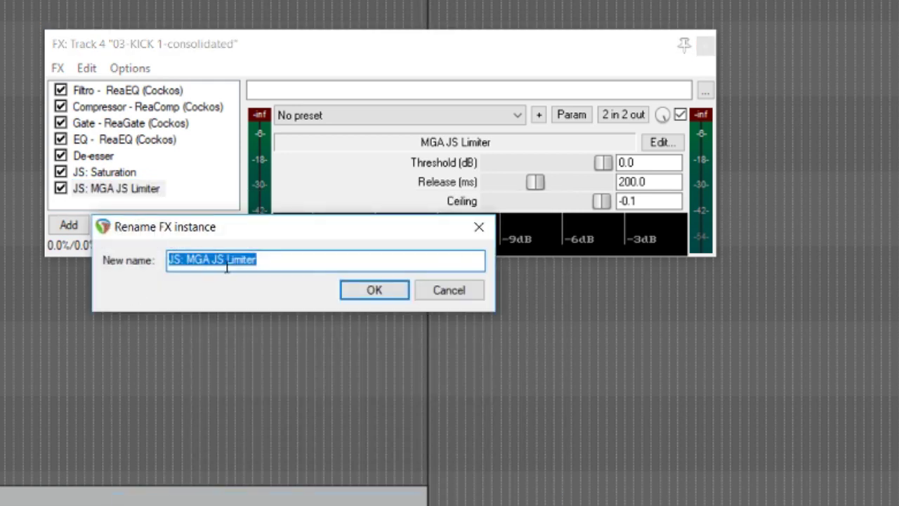
{"action": "left_click_drag", "start_coordinate": [226, 267], "coordinate": [167, 261]}
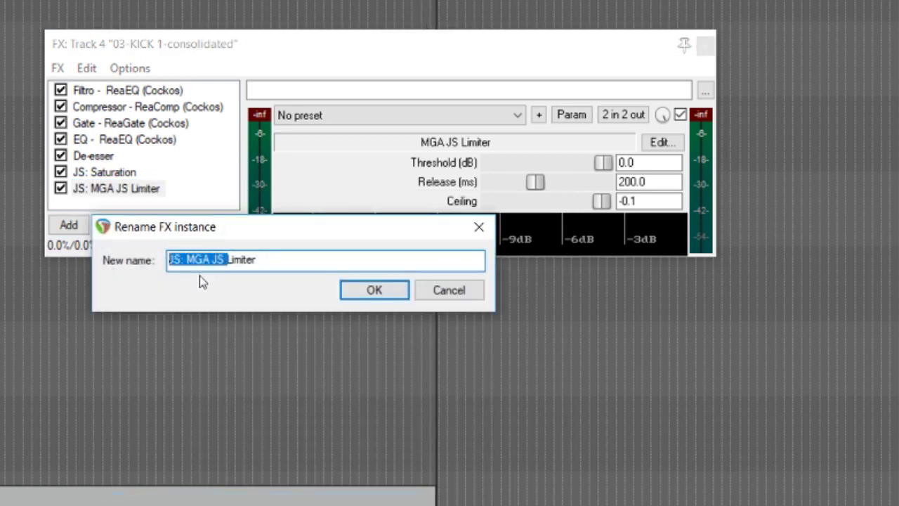
{"action": "key", "text": "BackSpace"}
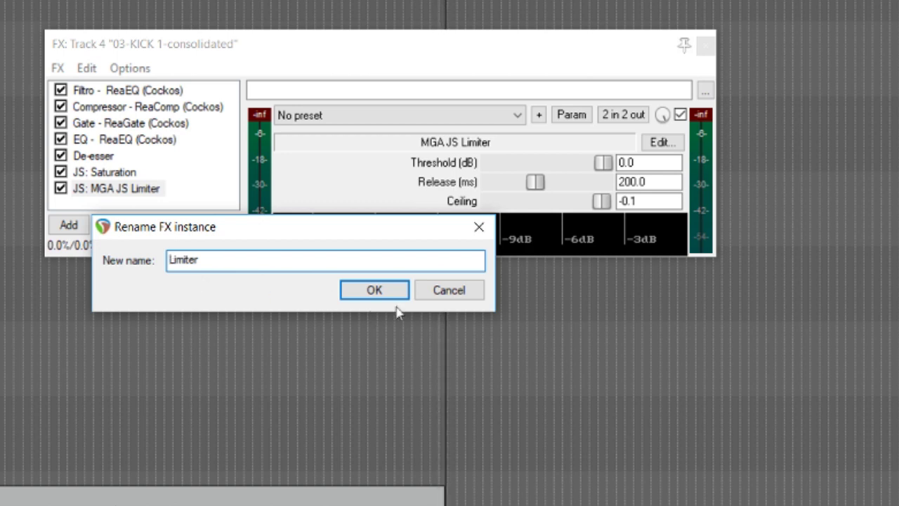
{"action": "left_click", "coordinate": [373, 290]}
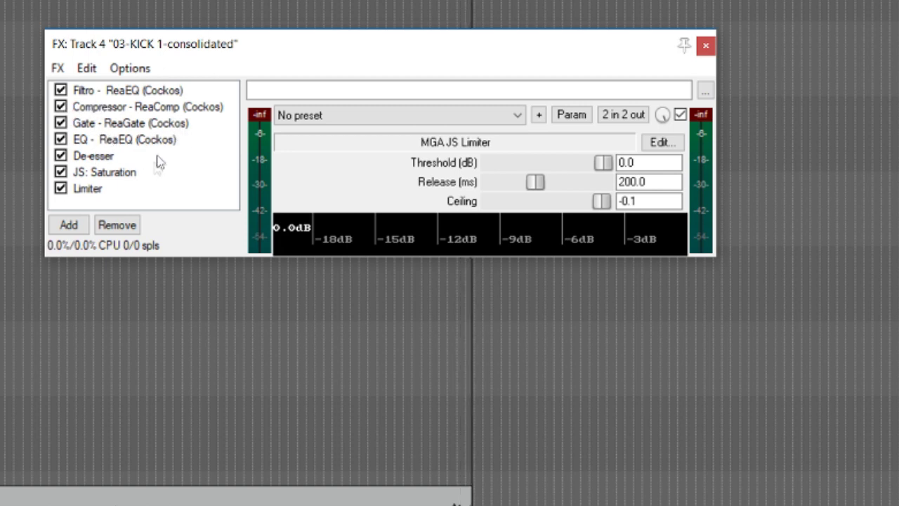
Bypass the compressor, gate, EQ, de-esser, saturation and limiter, keeping only the Filtro ReaEQ enabled
{"action": "left_click", "coordinate": [61, 107]}
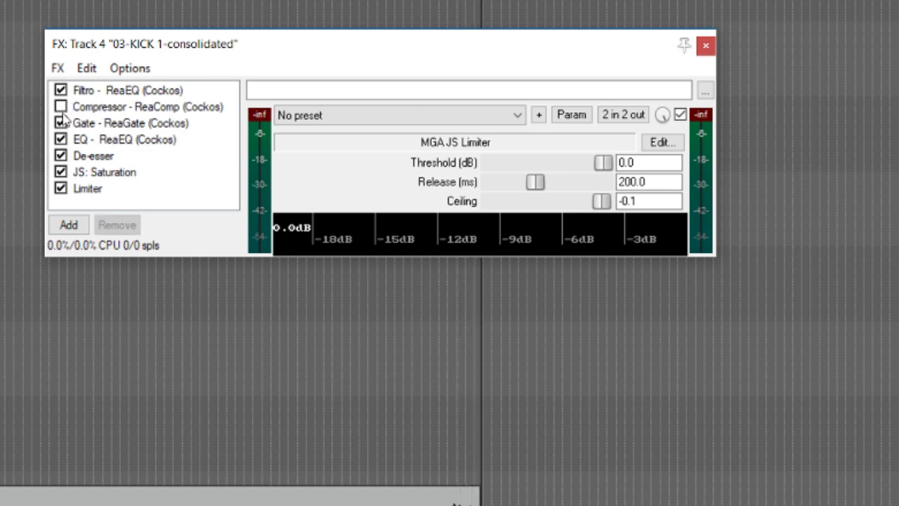
{"action": "left_click", "coordinate": [61, 123]}
{"action": "left_click", "coordinate": [61, 139]}
{"action": "left_click", "coordinate": [61, 156]}
{"action": "left_click", "coordinate": [61, 172]}
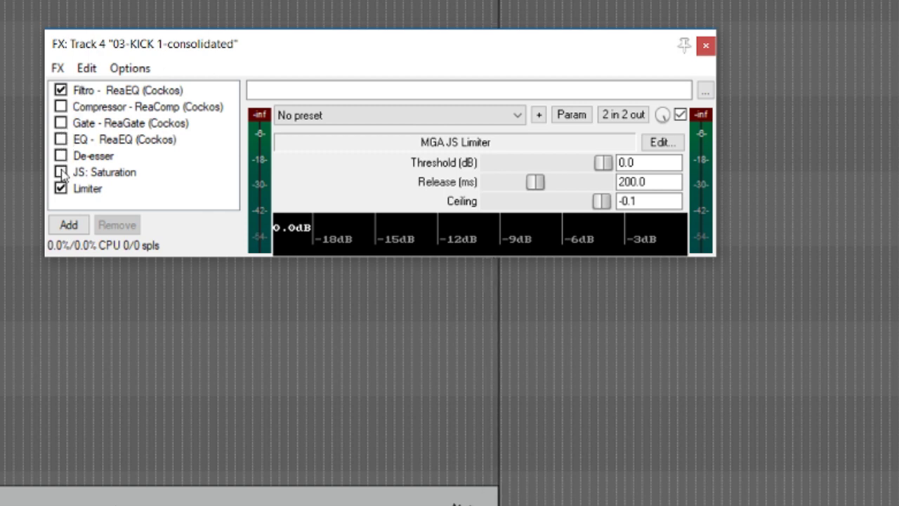
{"action": "left_click", "coordinate": [61, 188]}
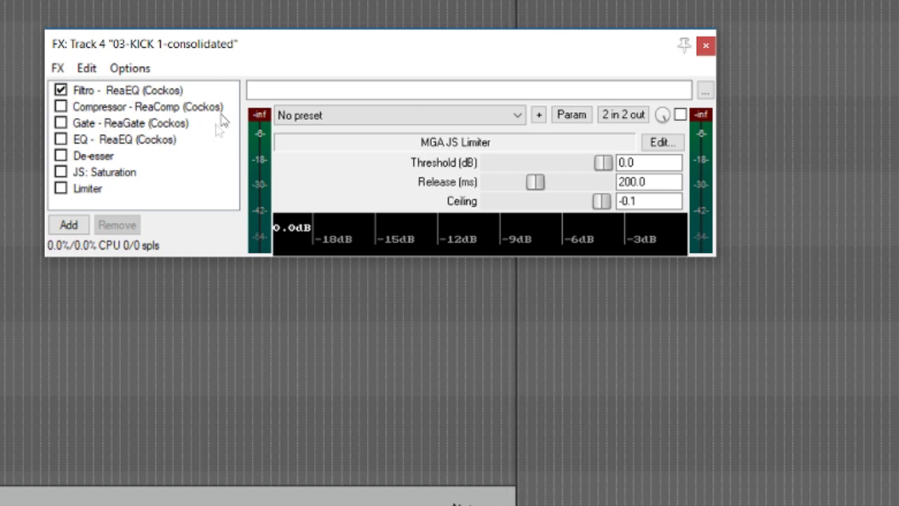
Save the whole FX chain in the FXChains folder as "Cockos Channel"
{"action": "left_click", "coordinate": [60, 70]}
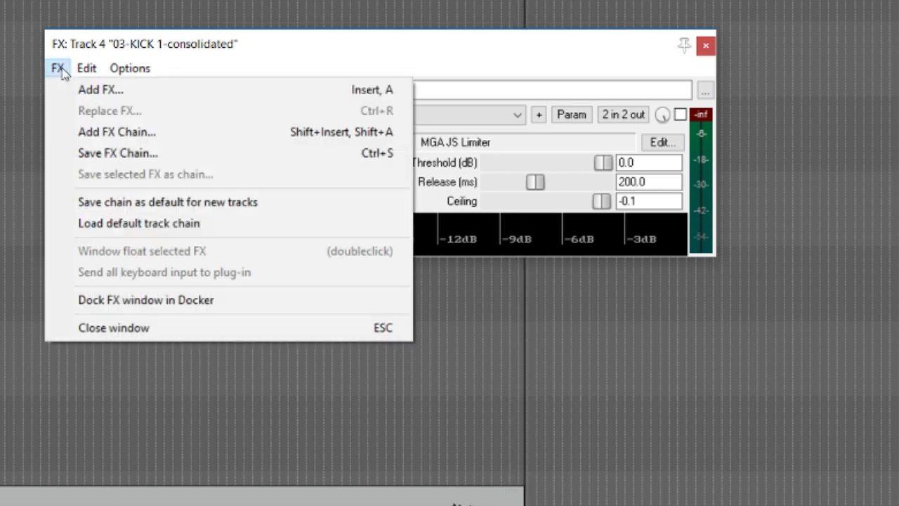
{"action": "left_click", "coordinate": [158, 154]}
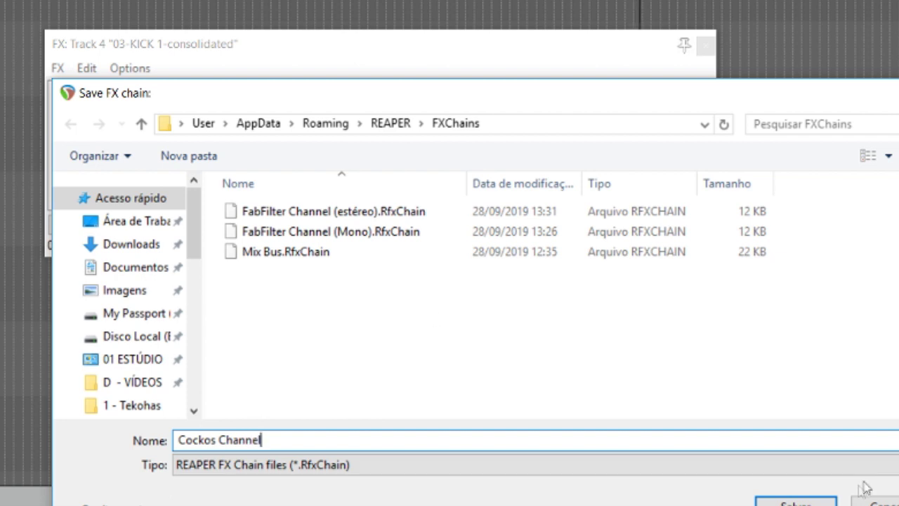
{"action": "key", "text": "Return"}
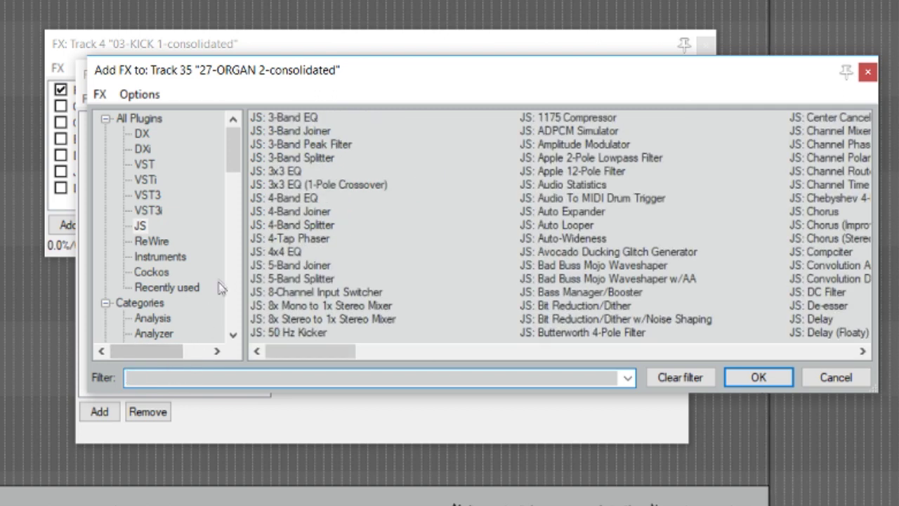
Load the saved "Cockos Channel" FX chain onto track 35 "27-ORGAN 2-consolidated"
{"action": "left_click", "coordinate": [235, 185]}
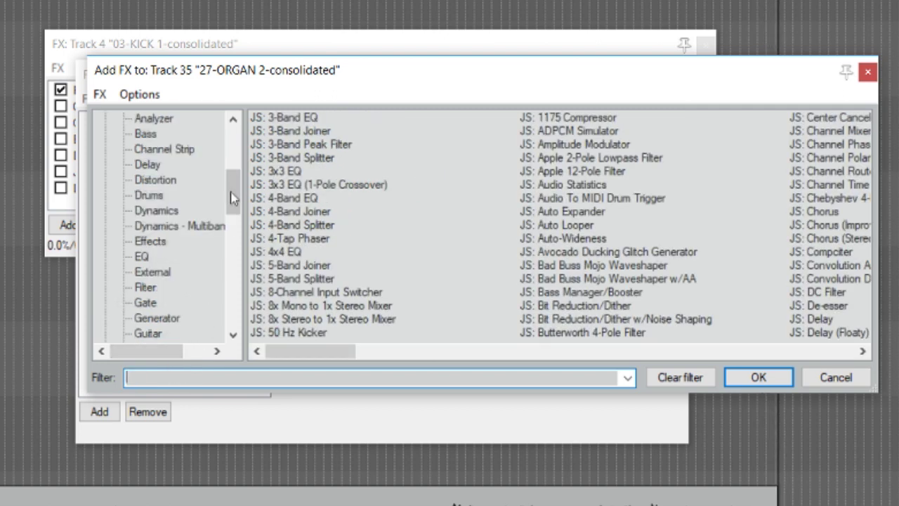
{"action": "scroll", "coordinate": [236, 189], "scroll_direction": "up", "scroll_amount": 1}
{"action": "scroll", "coordinate": [235, 189], "scroll_direction": "up", "scroll_amount": 2}
{"action": "left_click", "coordinate": [104, 243]}
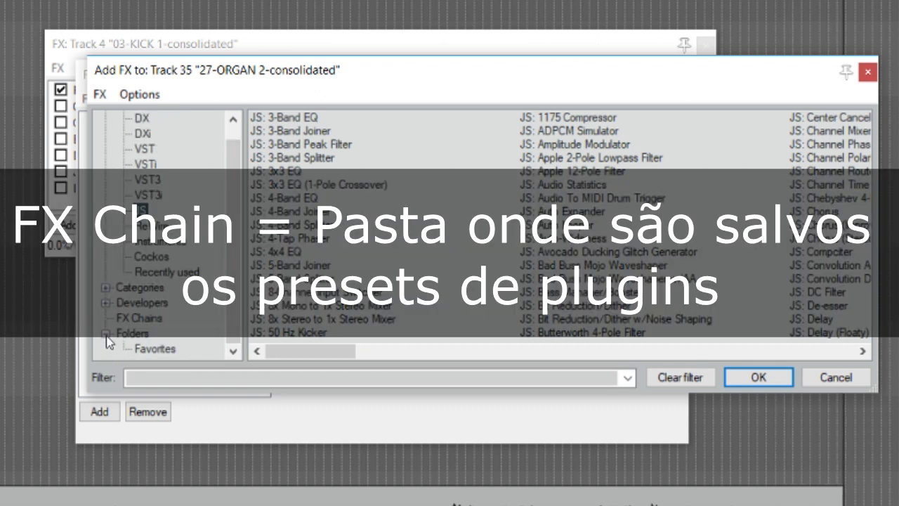
{"action": "left_click", "coordinate": [143, 320]}
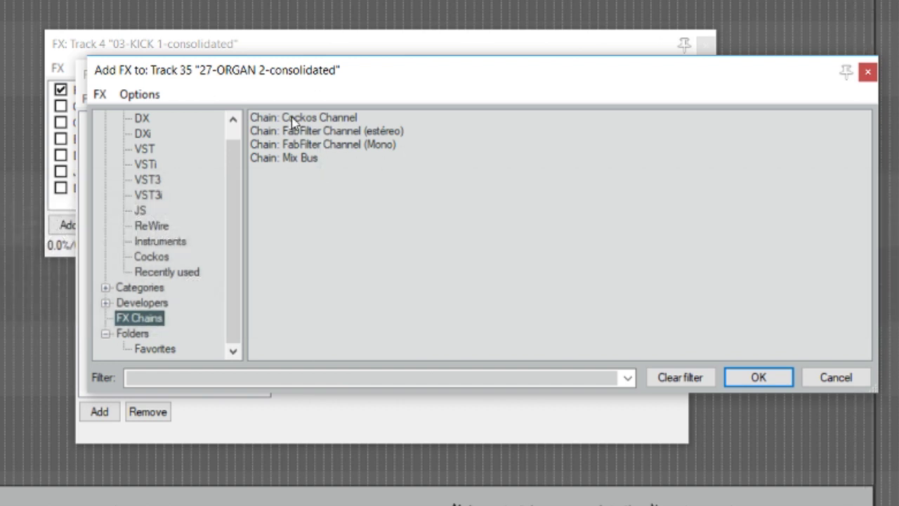
{"action": "double_click", "coordinate": [294, 120]}
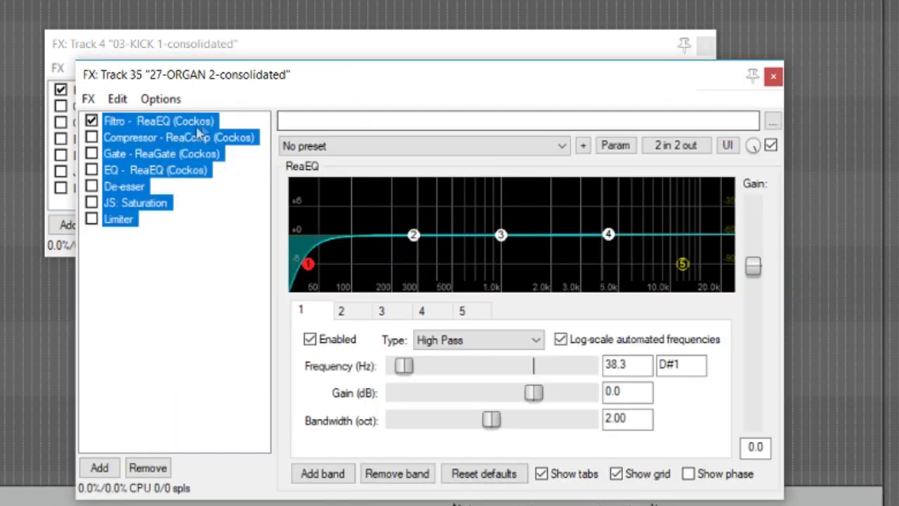
{"action": "left_click", "coordinate": [182, 232]}
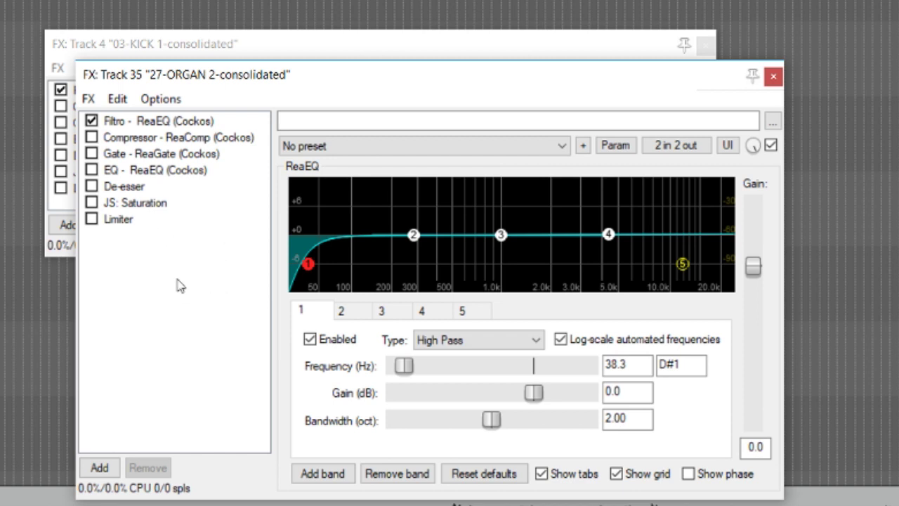
Filter the FX chains by "Fabfilte" and load "FabFilter Channel (estéreo)" on the organ track in place of the Cockos chain
{"action": "double_click", "coordinate": [208, 282]}
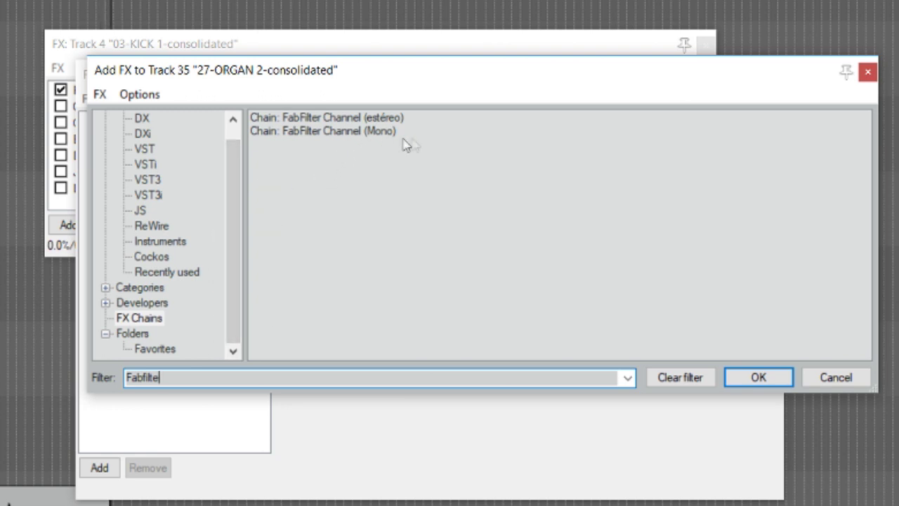
{"action": "double_click", "coordinate": [342, 119]}
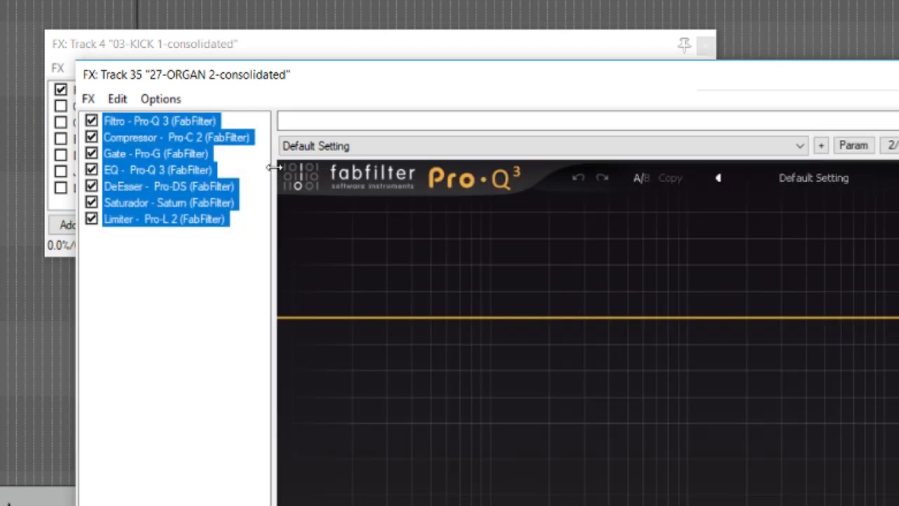
{"action": "left_click", "coordinate": [217, 242]}
Look through the filter, Pro-C 2 compressor and Pro-G gate of the FabFilter chain
{"action": "left_click", "coordinate": [125, 122]}
{"action": "left_click", "coordinate": [184, 139]}
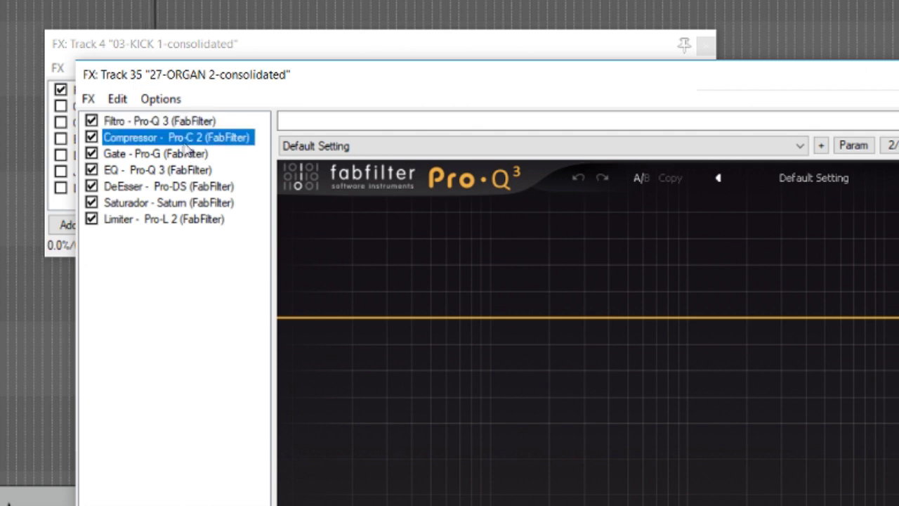
{"action": "left_click", "coordinate": [186, 154]}
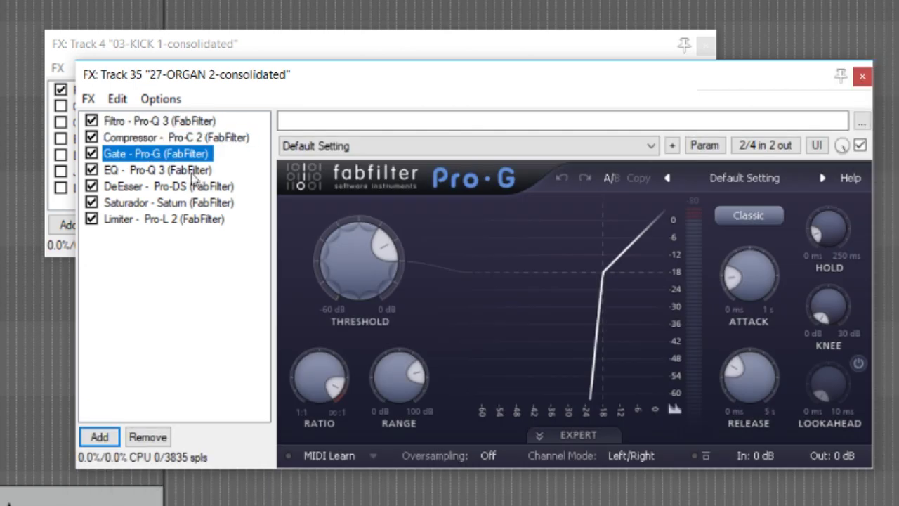
Add a band with a slight boost to the curve of the EQ Pro-Q 3 instance
{"action": "left_click", "coordinate": [185, 171]}
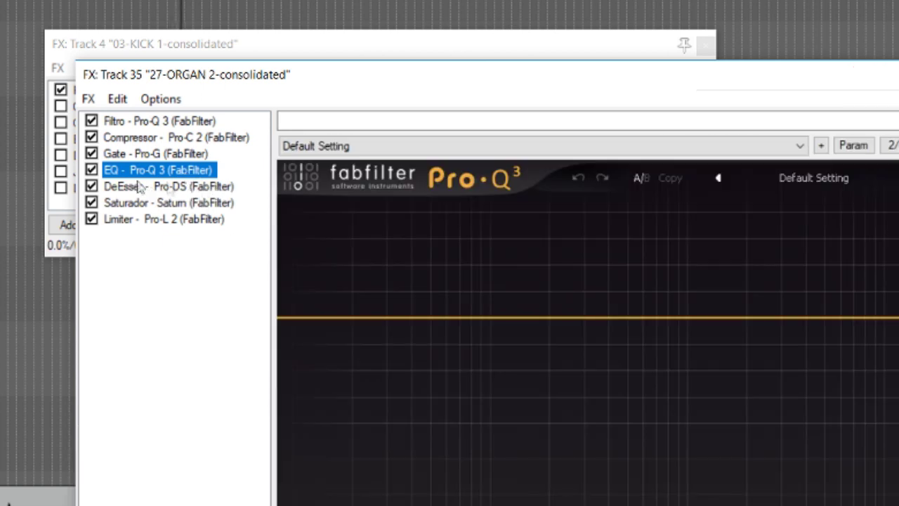
{"action": "left_click_drag", "start_coordinate": [776, 320], "coordinate": [755, 314]}
{"action": "mouse_move", "coordinate": [774, 319]}
{"action": "left_mouse_down"}
{"action": "mouse_move", "coordinate": [784, 284]}
{"action": "mouse_move", "coordinate": [716, 282]}
{"action": "mouse_move", "coordinate": [761, 280]}
{"action": "mouse_move", "coordinate": [790, 316]}
{"action": "left_mouse_up"}
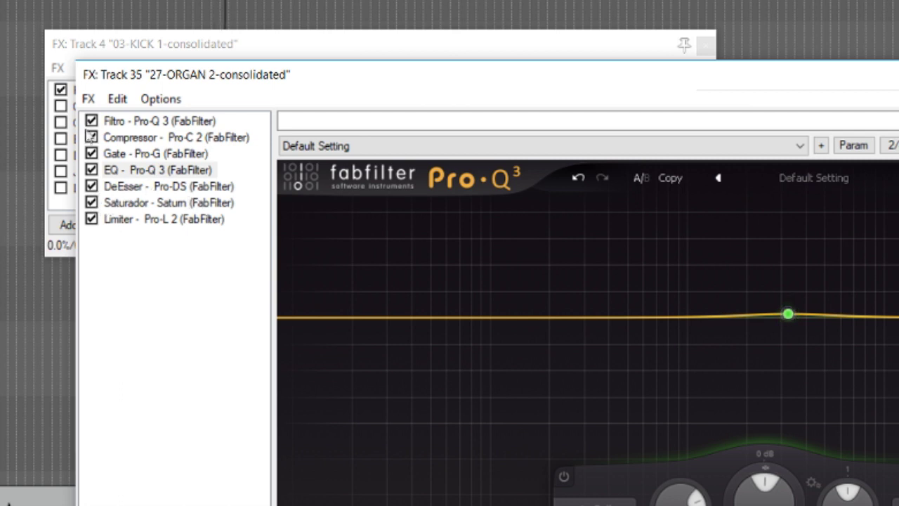
Bypass the FabFilter compressor, gate, EQ, de-esser, saturator and limiter, leaving only the Filtro Pro-Q 3 enabled
{"action": "left_click", "coordinate": [91, 137]}
{"action": "left_click", "coordinate": [91, 153]}
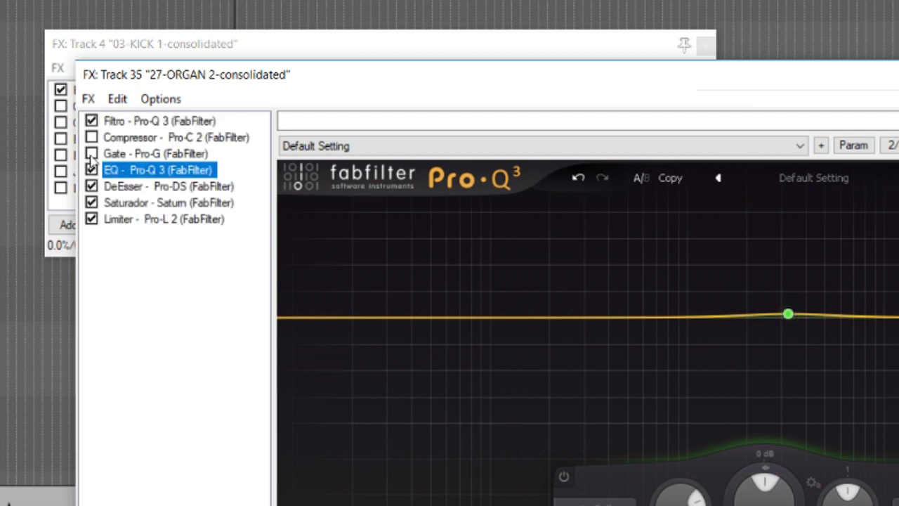
{"action": "left_click", "coordinate": [91, 170]}
{"action": "left_click", "coordinate": [91, 186]}
{"action": "left_click", "coordinate": [91, 202]}
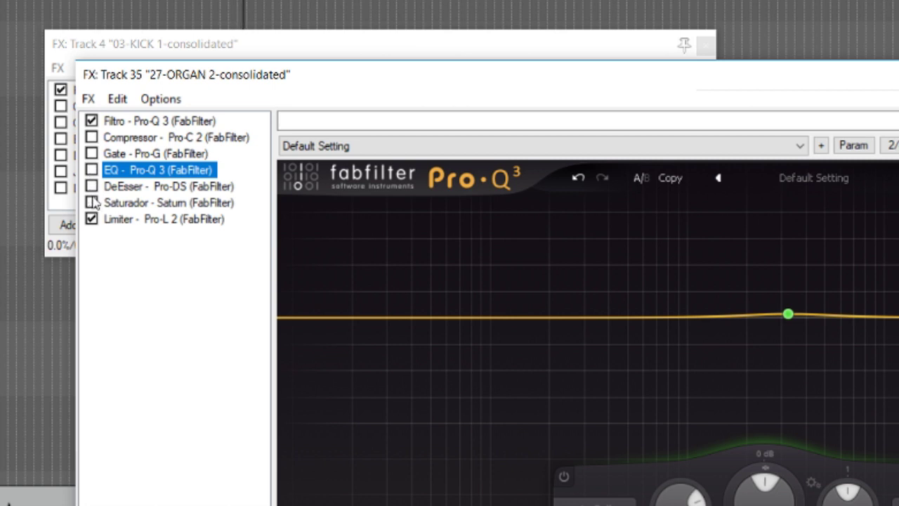
{"action": "left_click", "coordinate": [91, 218]}
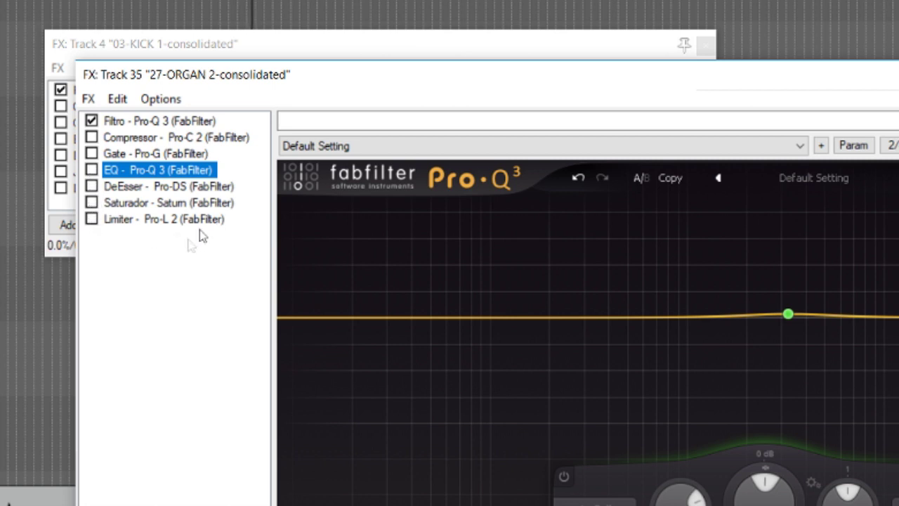
{"action": "left_click", "coordinate": [161, 229]}
Look through the Pro-DS de-esser, the Saturn saturator and the Pro-L 2 limiter in the chain
{"action": "left_click", "coordinate": [139, 186]}
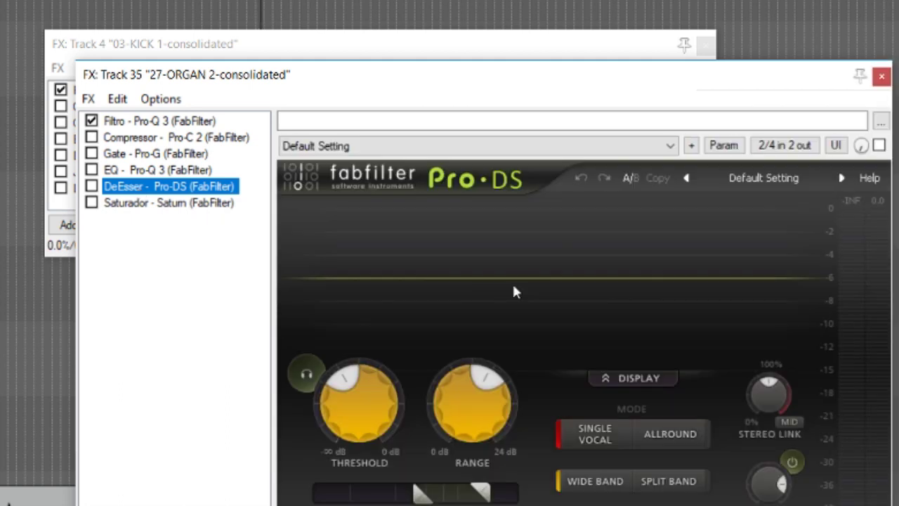
{"action": "left_click", "coordinate": [142, 204]}
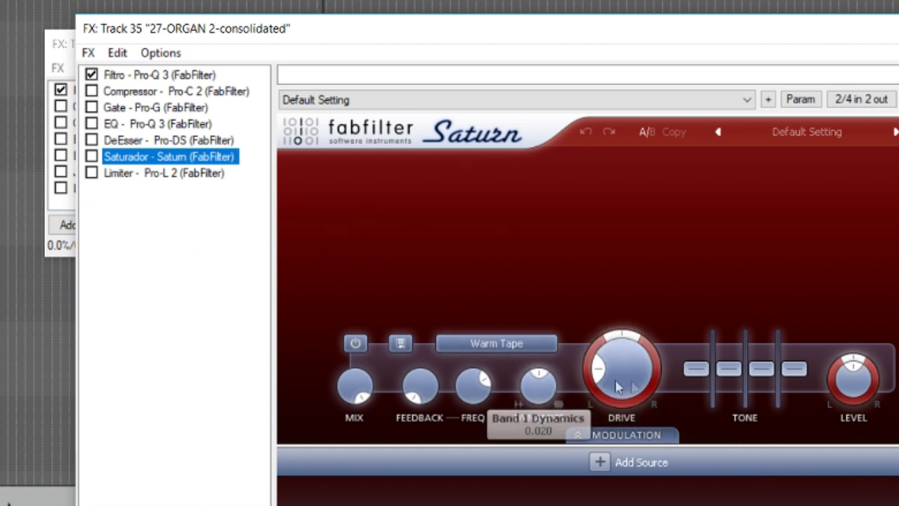
{"action": "mouse_move", "coordinate": [611, 386]}
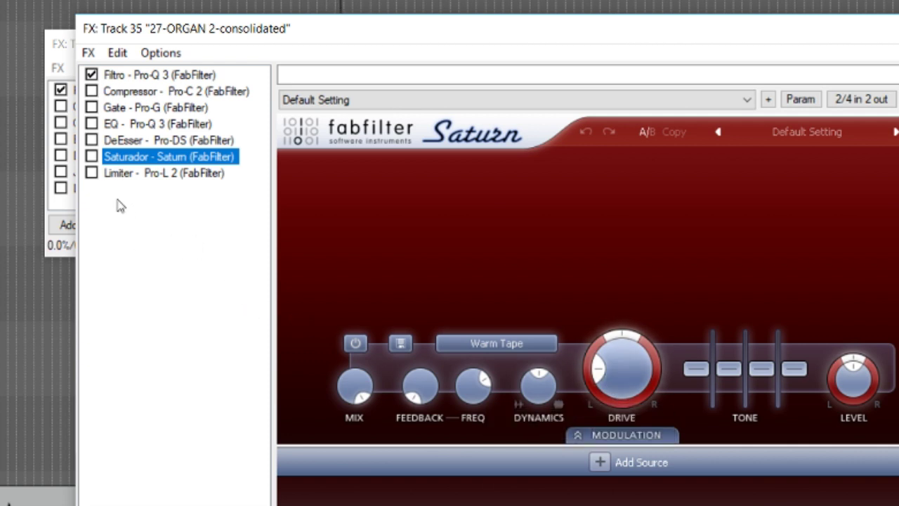
{"action": "left_click", "coordinate": [120, 176]}
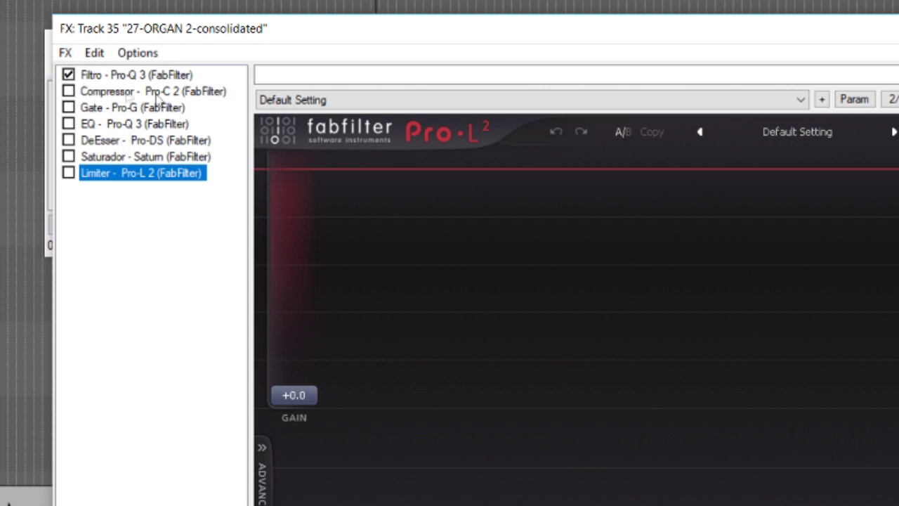
{"action": "left_click", "coordinate": [65, 54]}
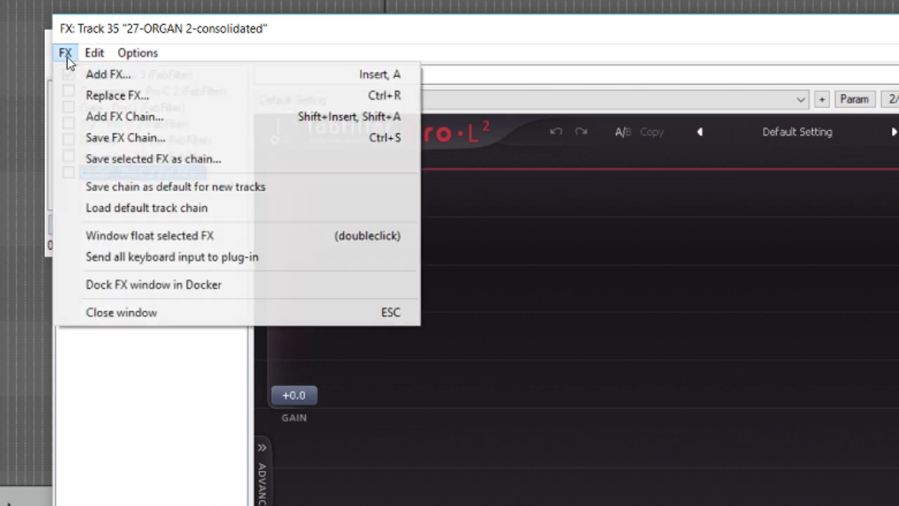
{"action": "left_click", "coordinate": [129, 298]}
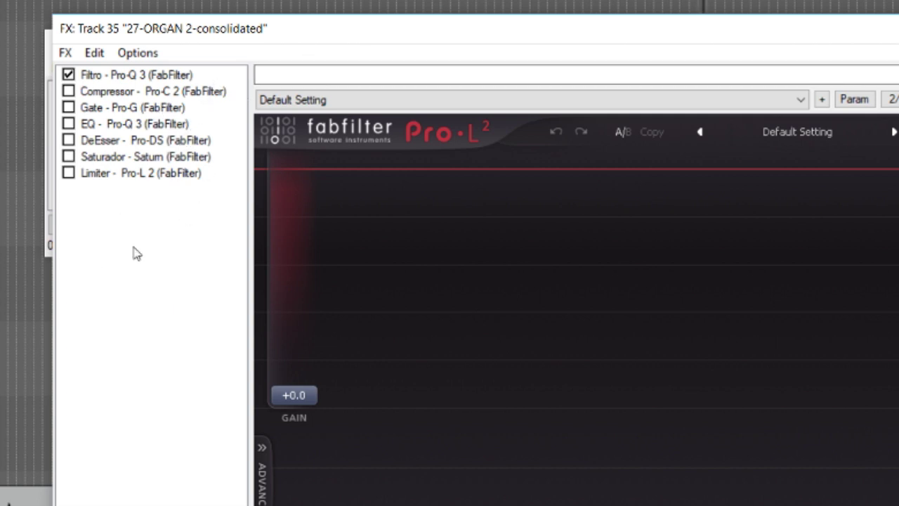
Save the whole FX chain over the existing file "FabFilter Channel (estéreo).RfxChain" in the FXChains folder
{"action": "left_click_drag", "start_coordinate": [392, 45], "coordinate": [357, 63]}
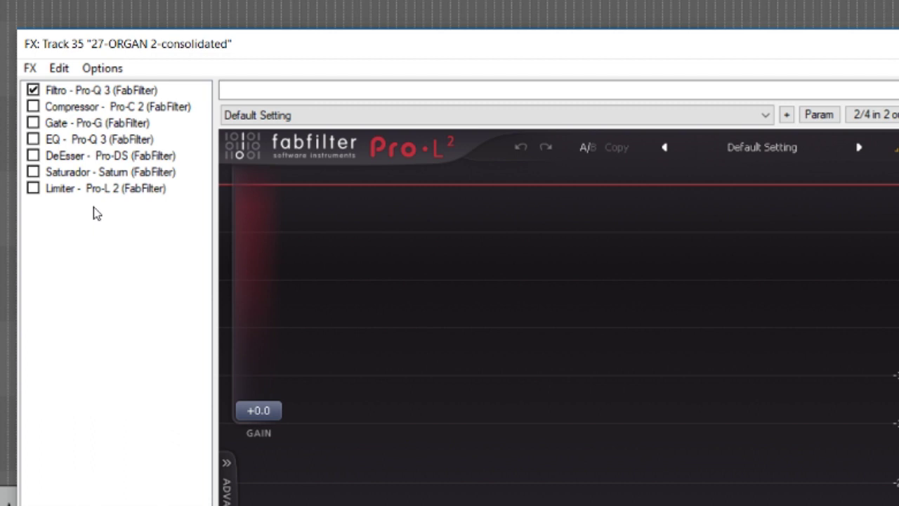
{"action": "left_click", "coordinate": [29, 69]}
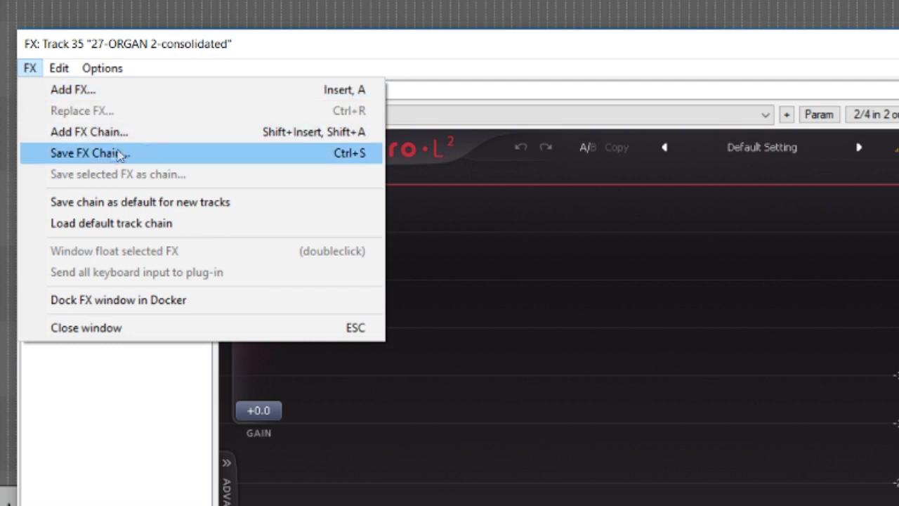
{"action": "left_click", "coordinate": [75, 161]}
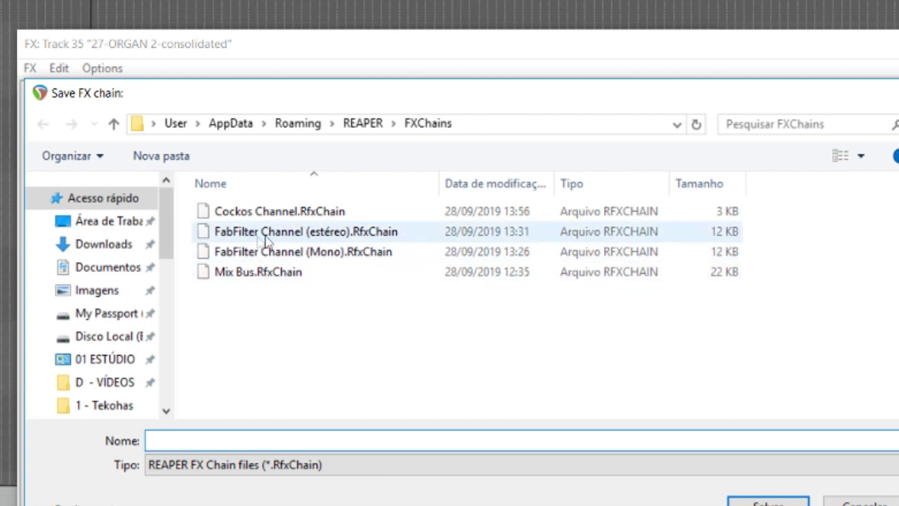
{"action": "left_click", "coordinate": [286, 242]}
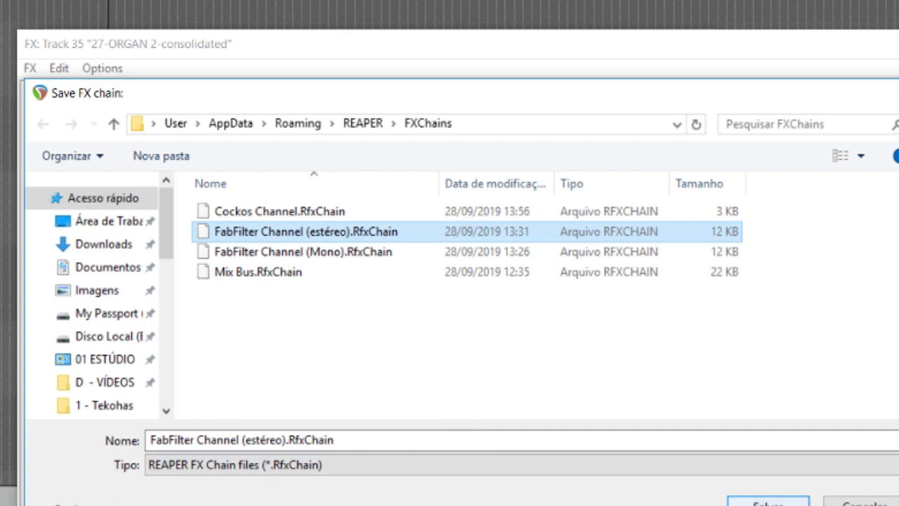
{"action": "left_click", "coordinate": [769, 501]}
{"action": "left_click", "coordinate": [348, 281]}
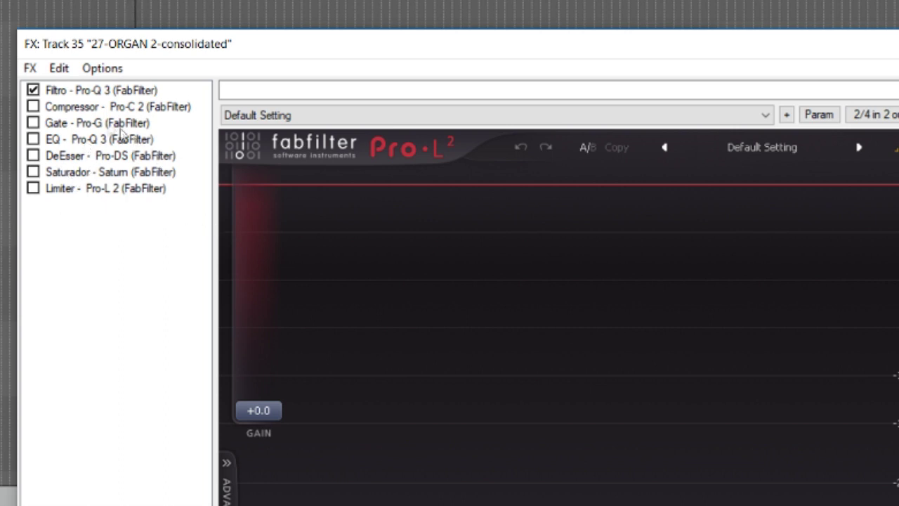
Show the Filtro Pro-Q 3, then enable and select the Pro-C 2 compressor
{"action": "left_click", "coordinate": [61, 94]}
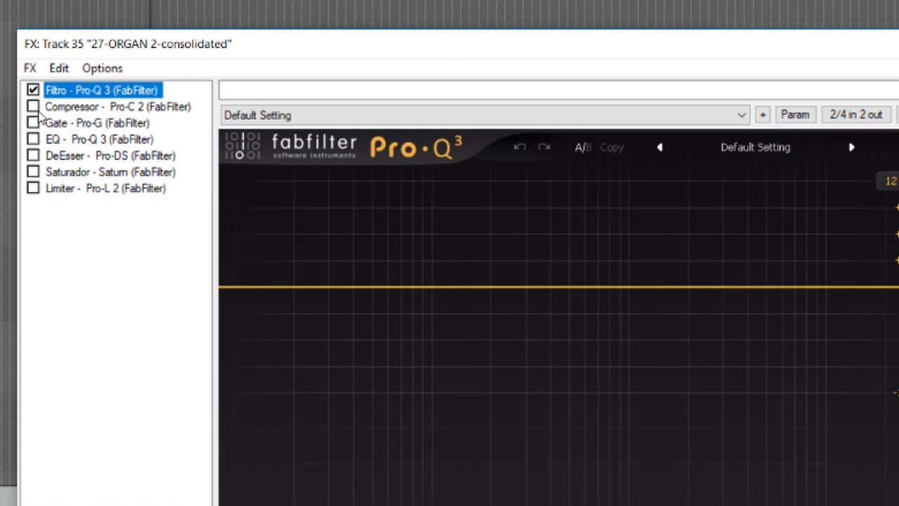
{"action": "left_click", "coordinate": [33, 106]}
{"action": "left_click", "coordinate": [99, 106]}
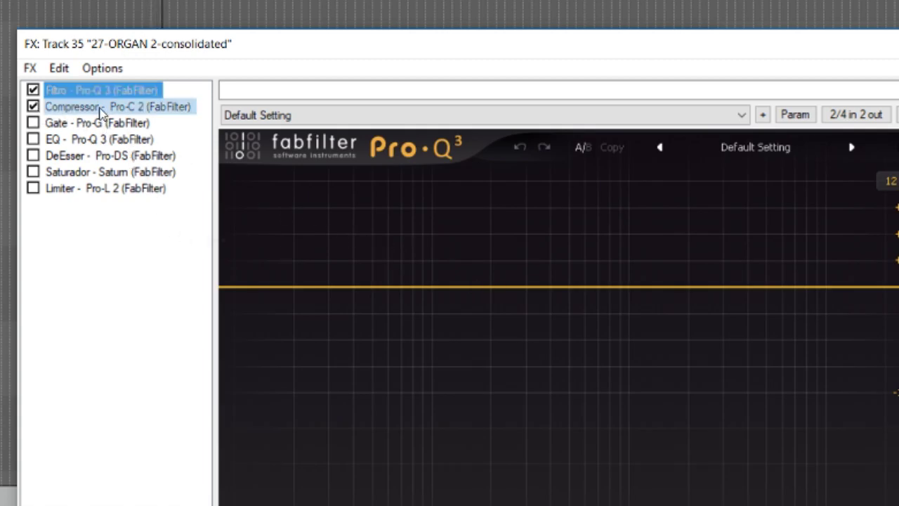